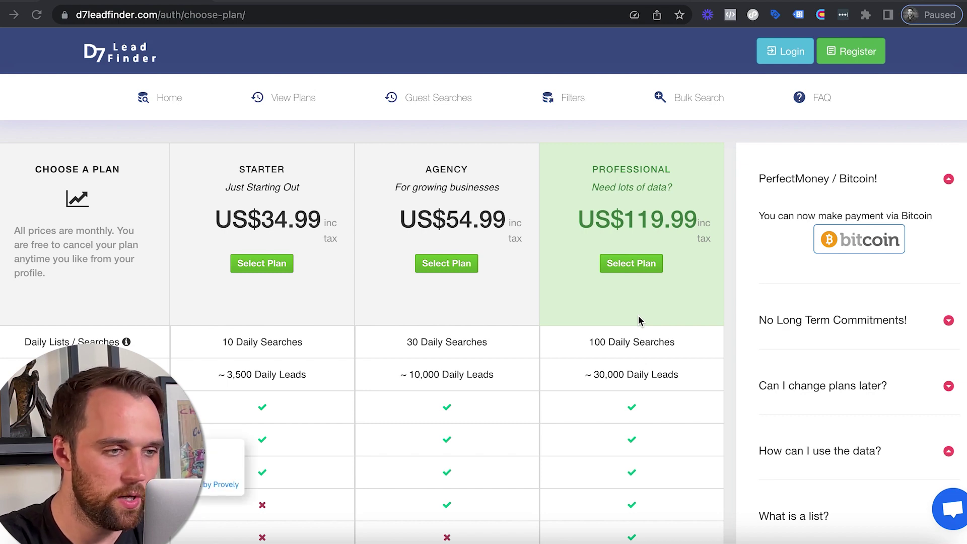
- Review the prices, daily search limits and feature rows of the Starter, Agency and Professional plans on the pricing page
scroll(639, 320, down, 1)
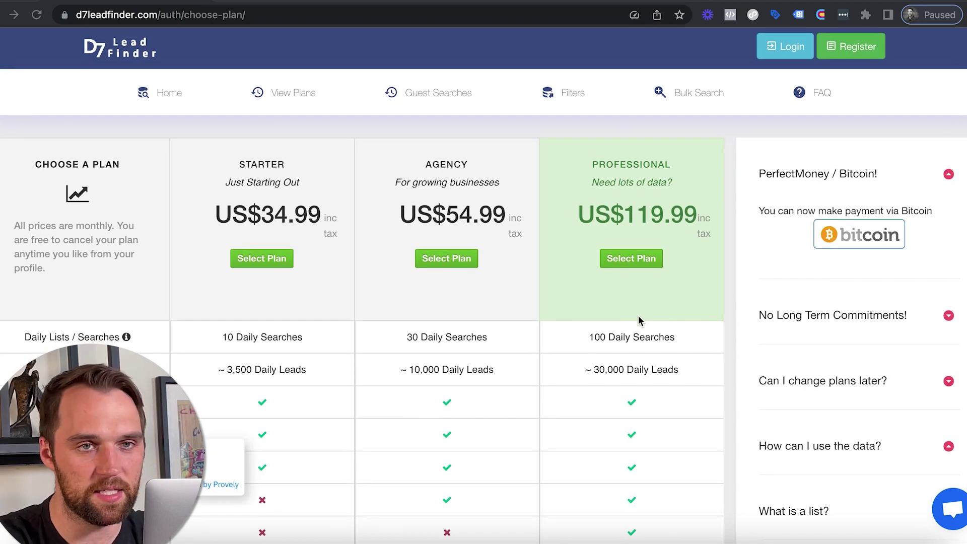
scroll(639, 320, down, 3)
scroll(639, 320, up, 2)
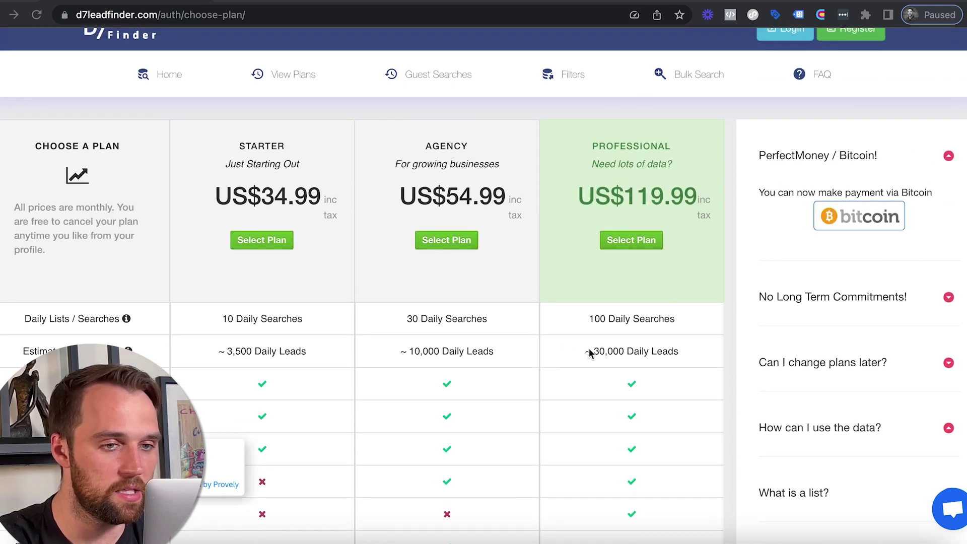
scroll(577, 351, down, 3)
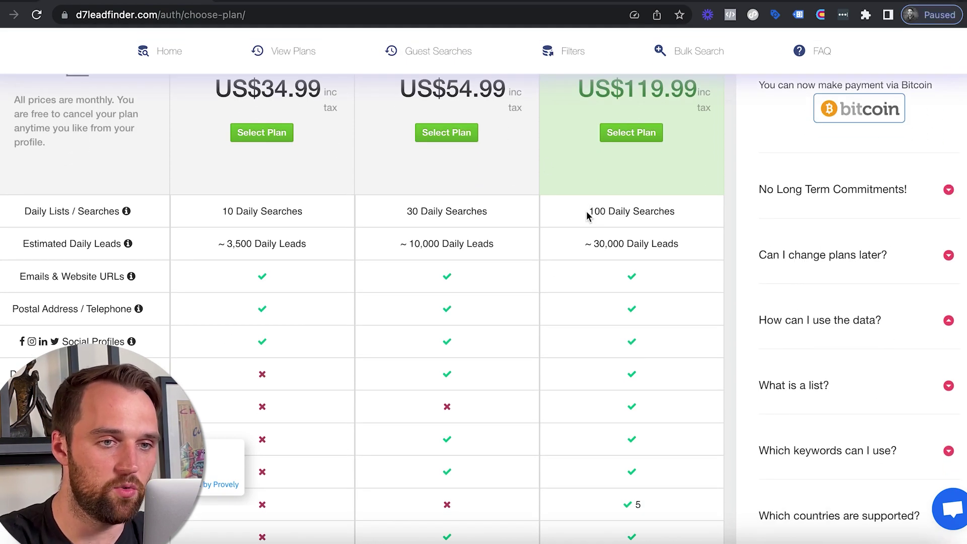
drag(588, 215, 676, 212)
click(684, 220)
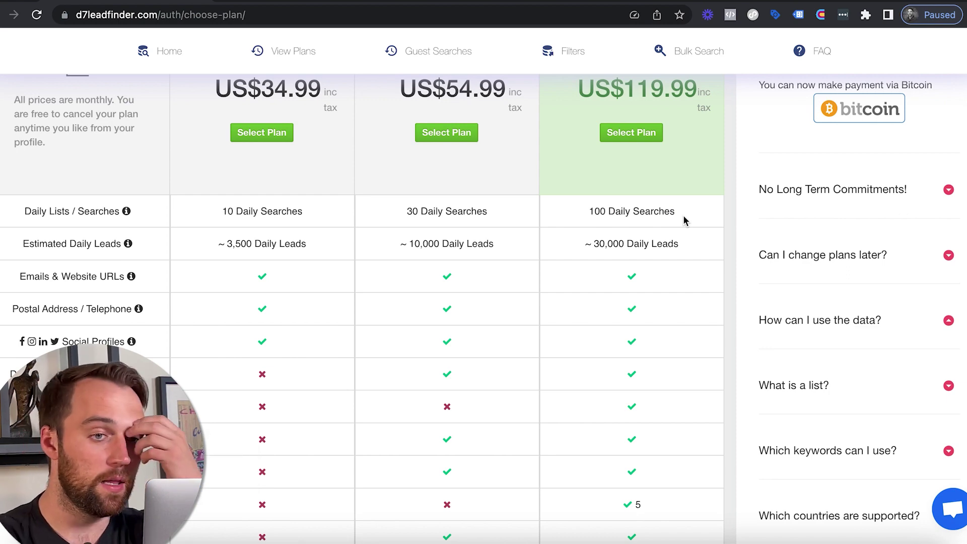
scroll(682, 215, down, 1)
scroll(683, 216, down, 6)
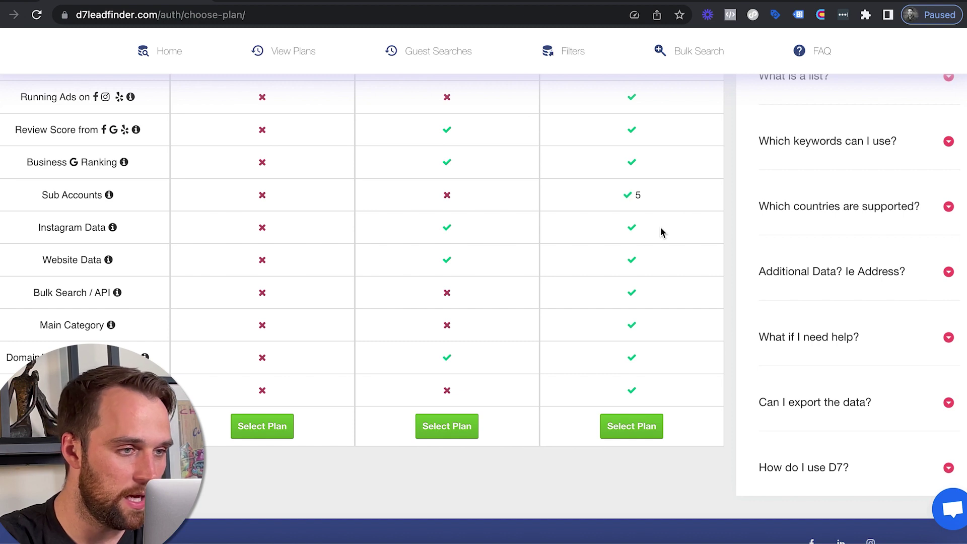
mouse_move(113, 326)
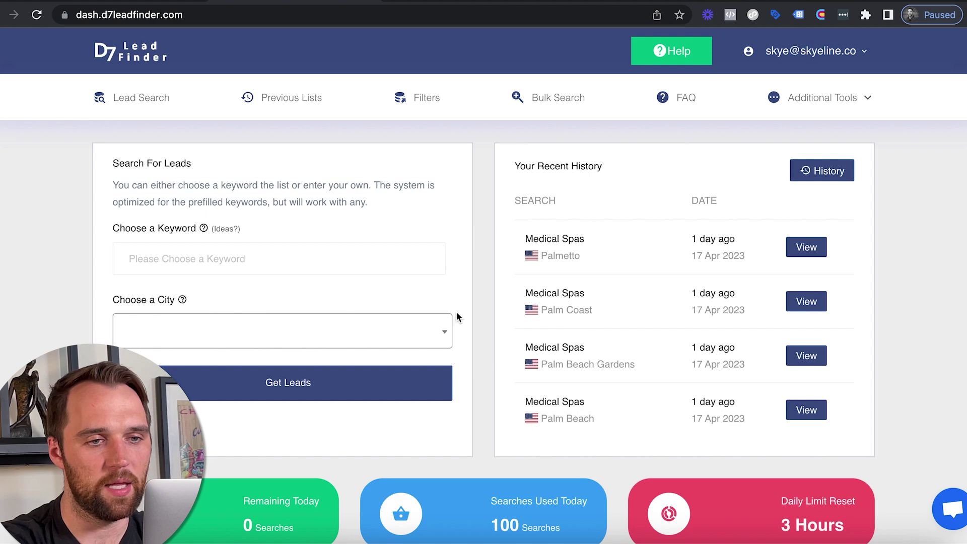
- Open the Medical Spas results for Palm Coast from the recent search history and look over the lead list
drag(523, 294, 638, 317)
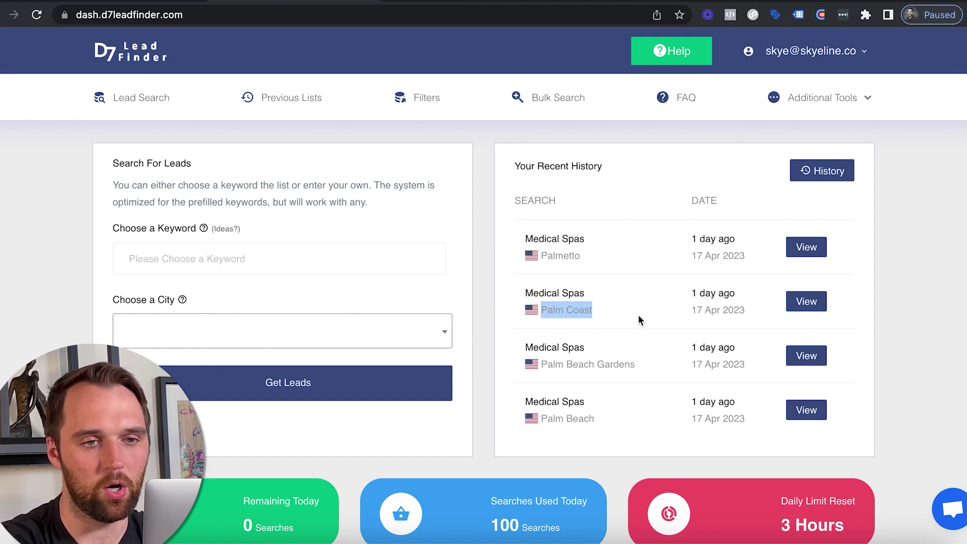
click(799, 312)
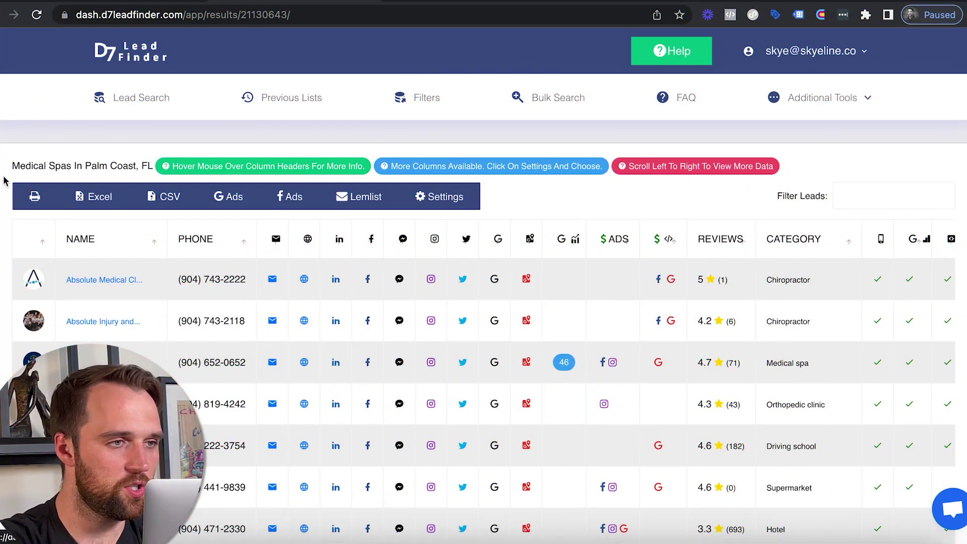
drag(11, 166, 135, 167)
click(3, 264)
scroll(339, 337, down, 1)
scroll(339, 338, down, 1)
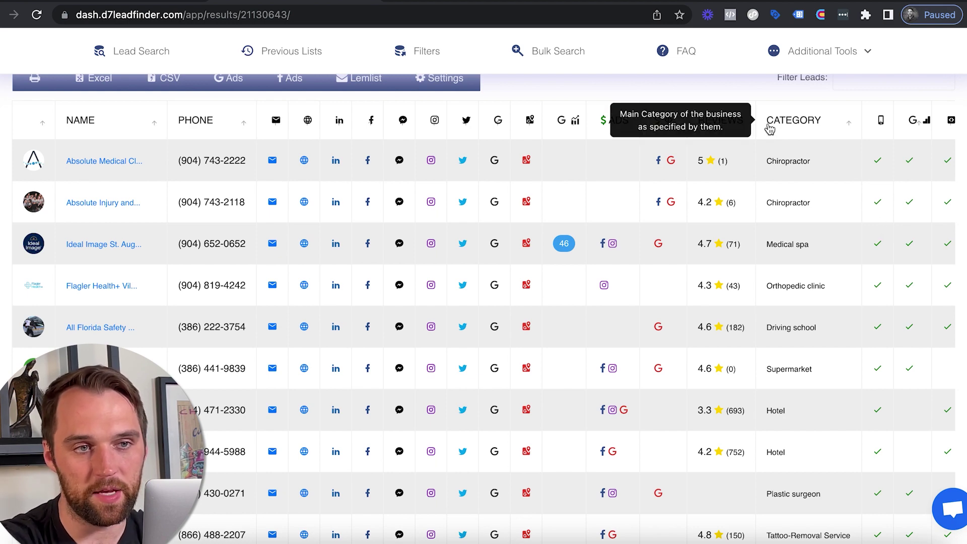
- Compare the Medical Spas search title with the leads' main categories, such as the driving school entry
scroll(140, 226, up, 3)
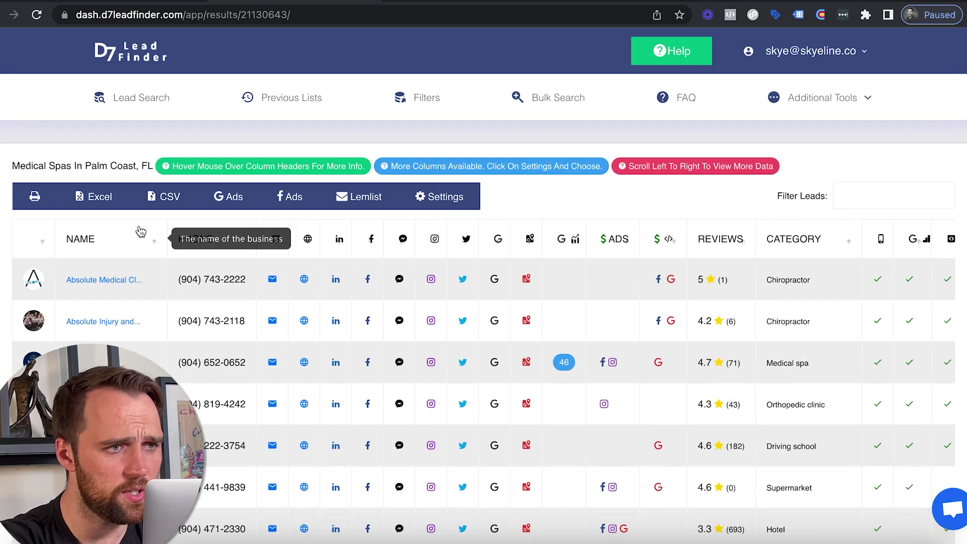
drag(11, 166, 74, 166)
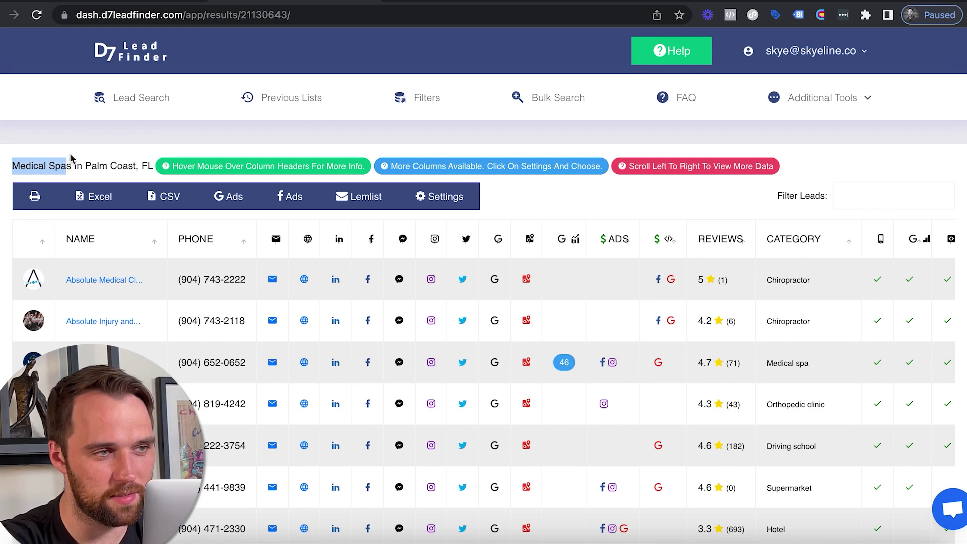
click(85, 137)
scroll(853, 371, down, 3)
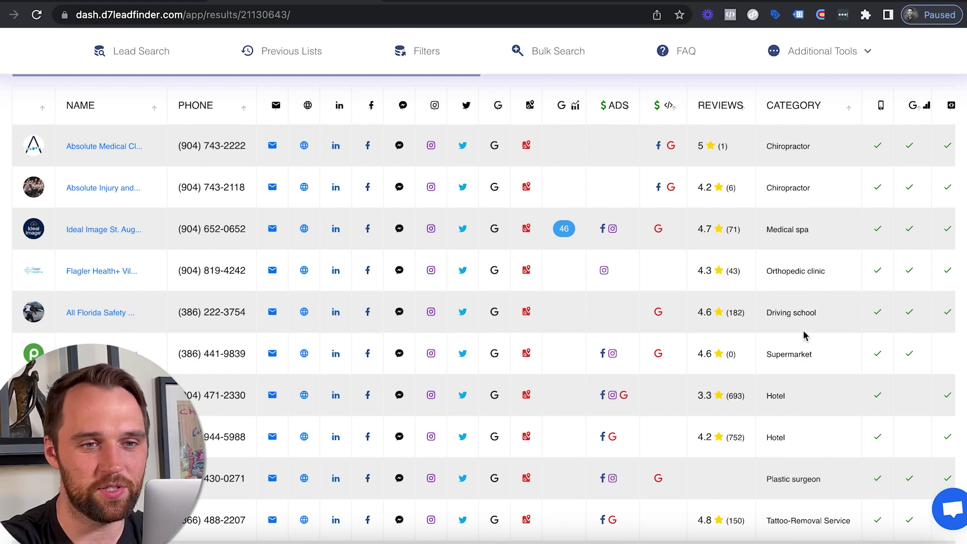
drag(767, 314, 849, 317)
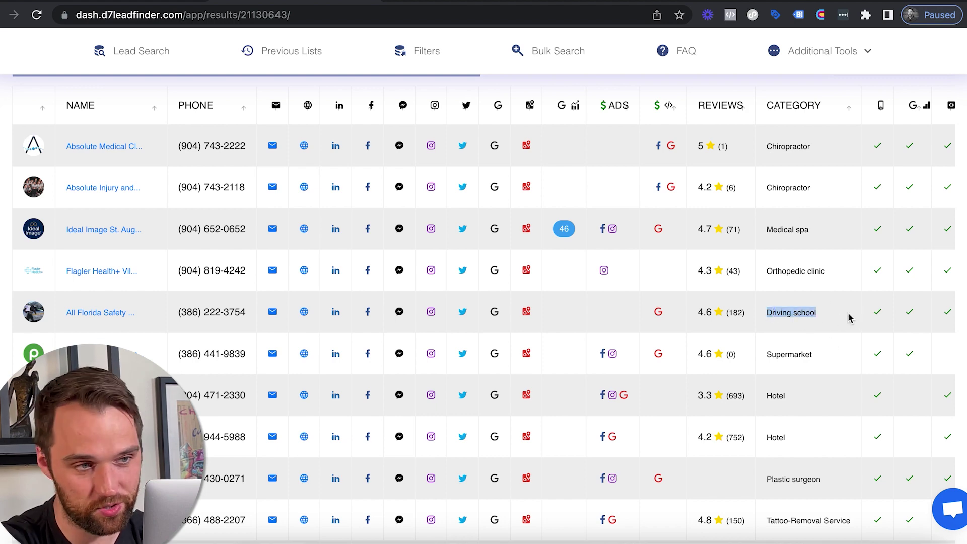
click(849, 318)
scroll(849, 318, up, 1)
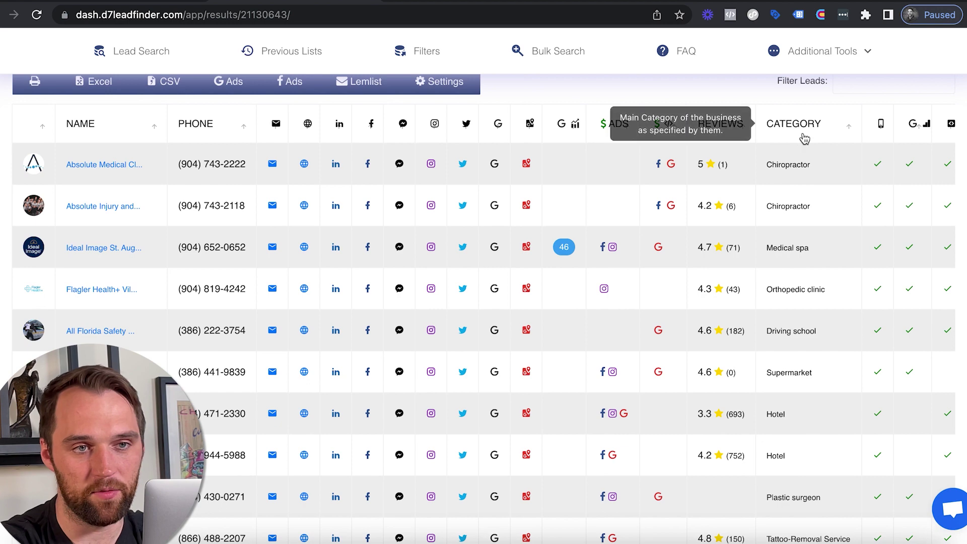
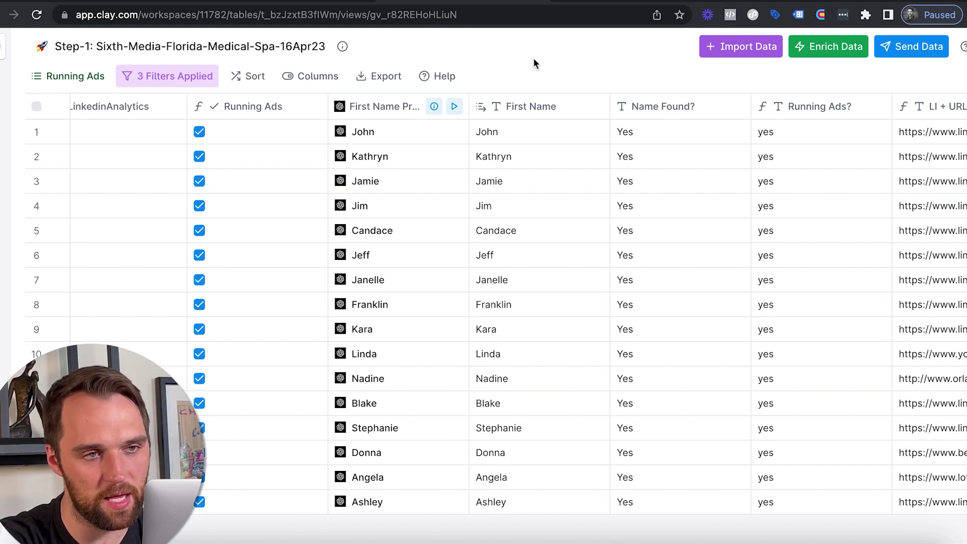
- Open the First Name Prompt column's settings, read the GPT prompt and its email input, and close the settings
click(372, 106)
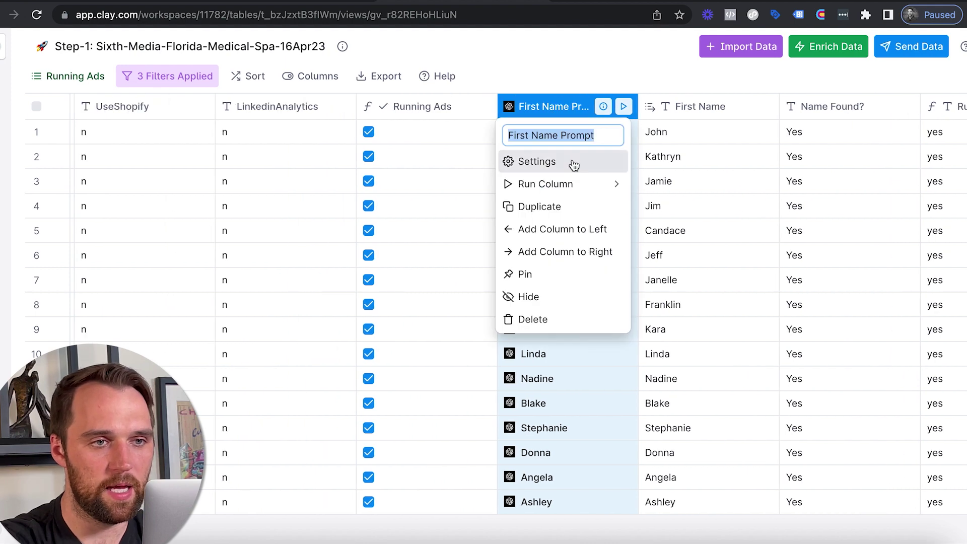
click(576, 161)
scroll(827, 241, down, 4)
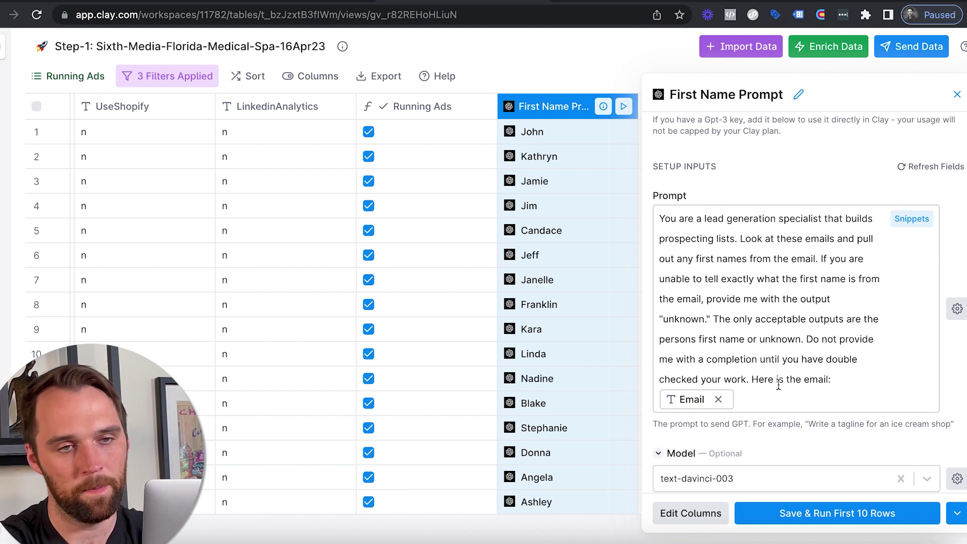
click(957, 94)
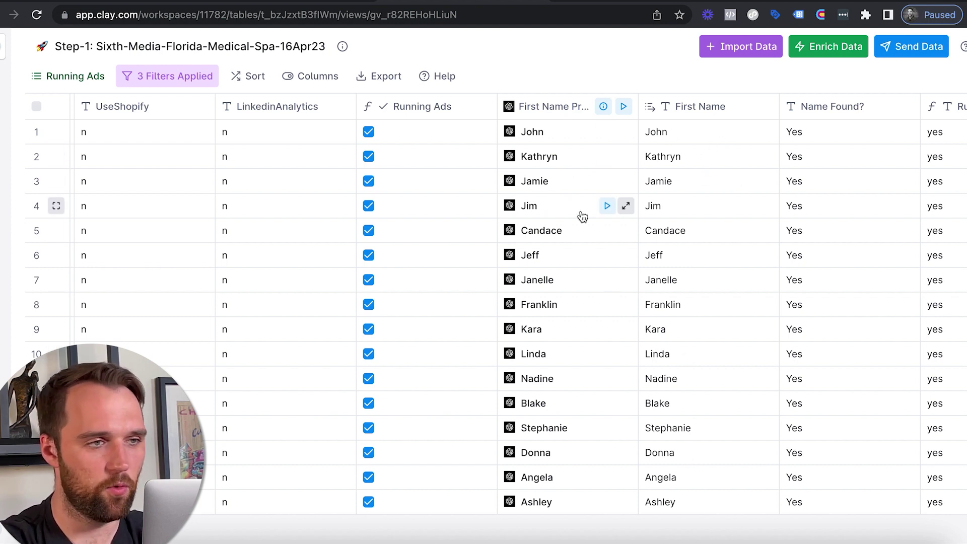
- Check the table's list of saved views and examine the Name Found? and Running Ads? columns, keeping the Running Ads view
click(65, 77)
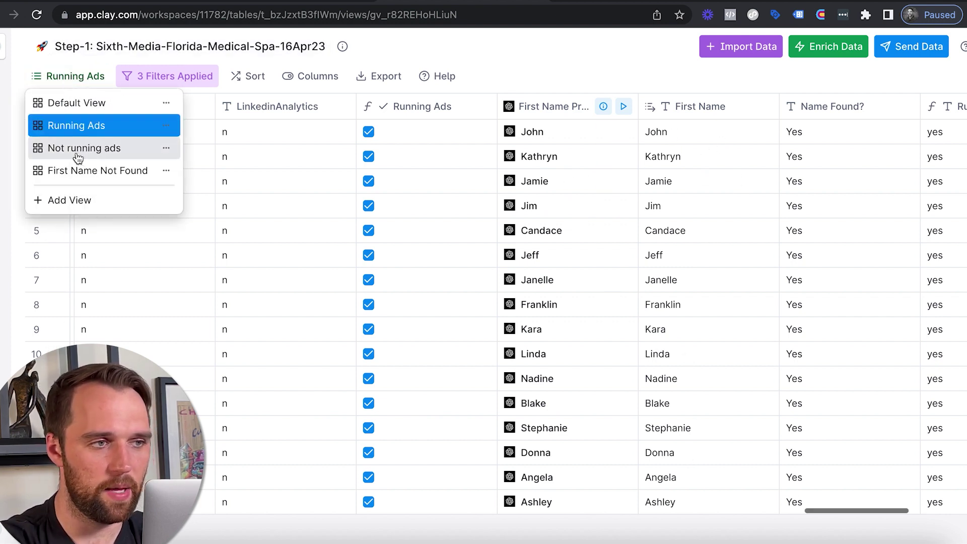
click(512, 61)
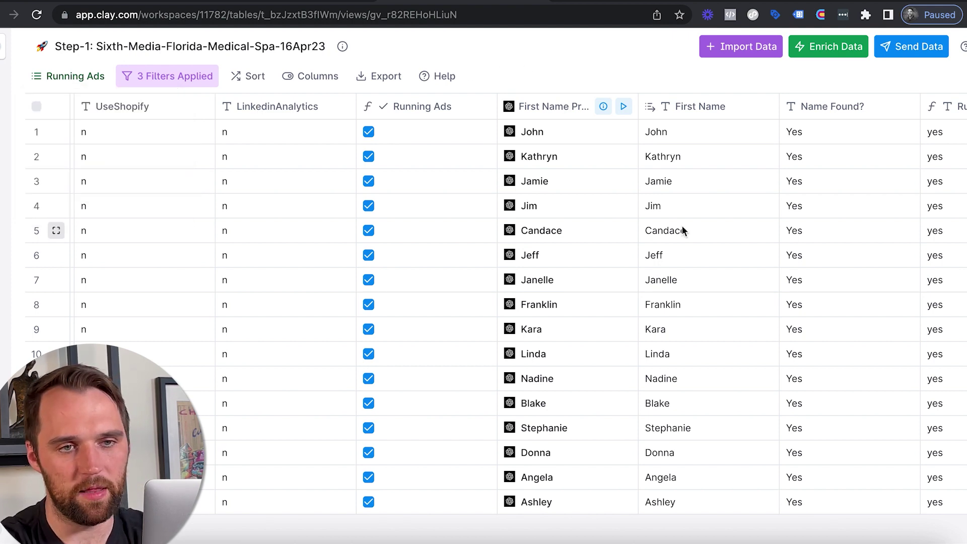
scroll(682, 226, right, 3)
scroll(682, 230, right, 2)
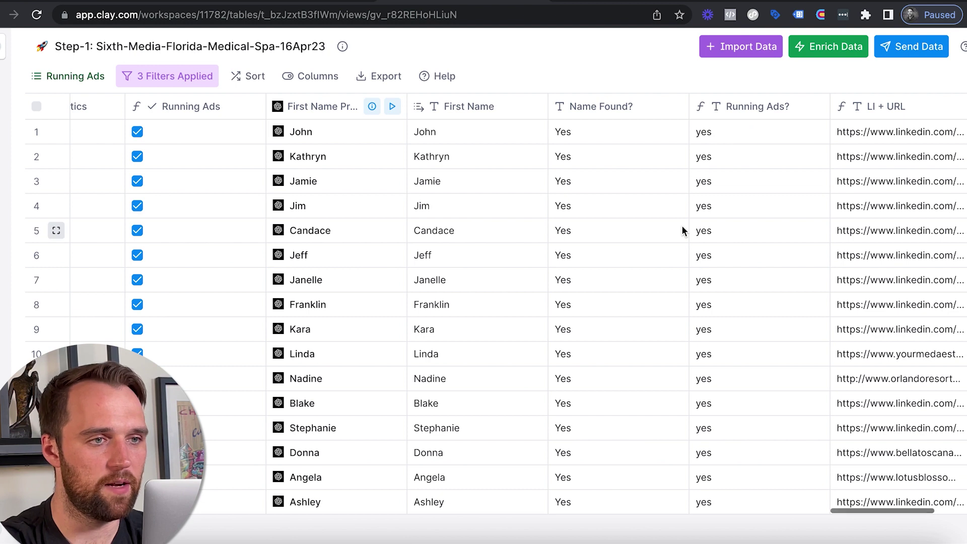
click(60, 77)
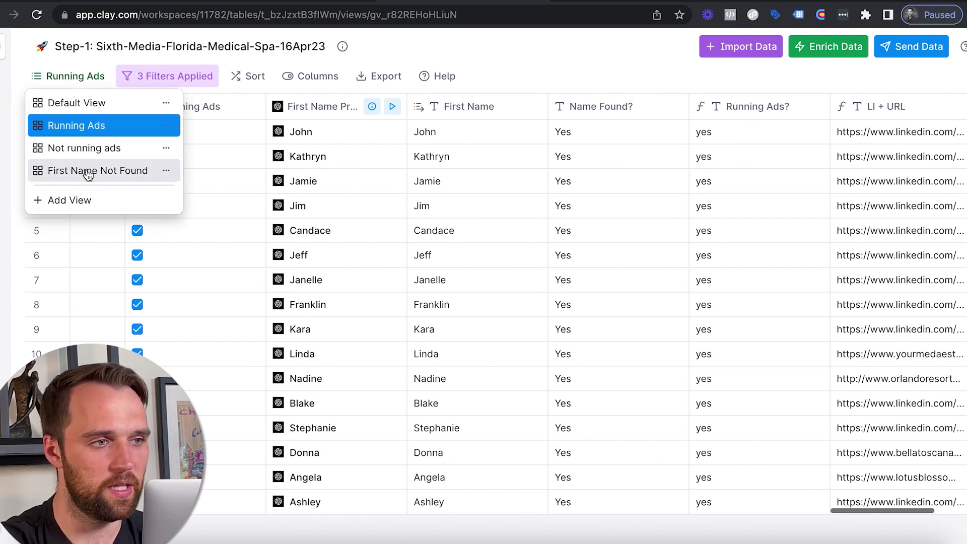
click(590, 58)
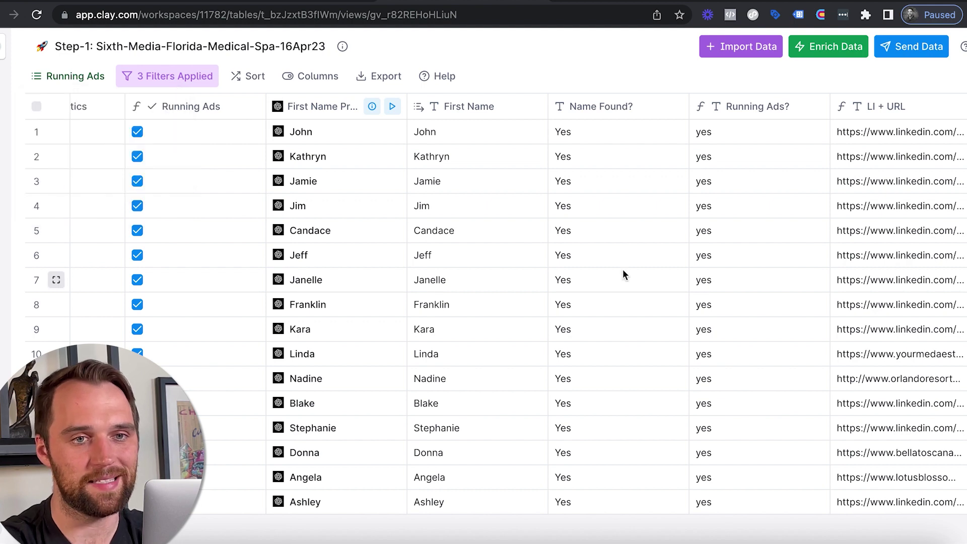
- Open the settings of the LI + URL column and examine its complete formula
scroll(622, 269, right, 3)
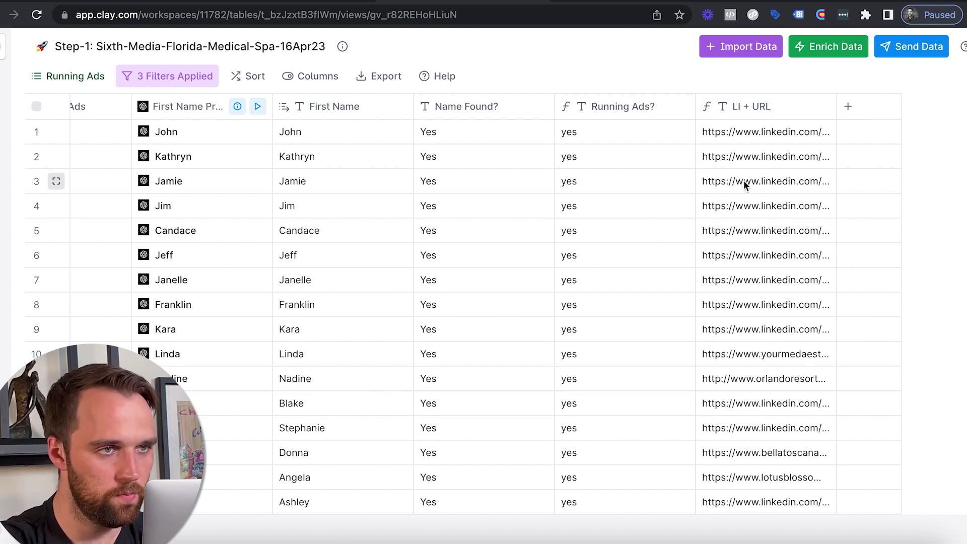
click(746, 108)
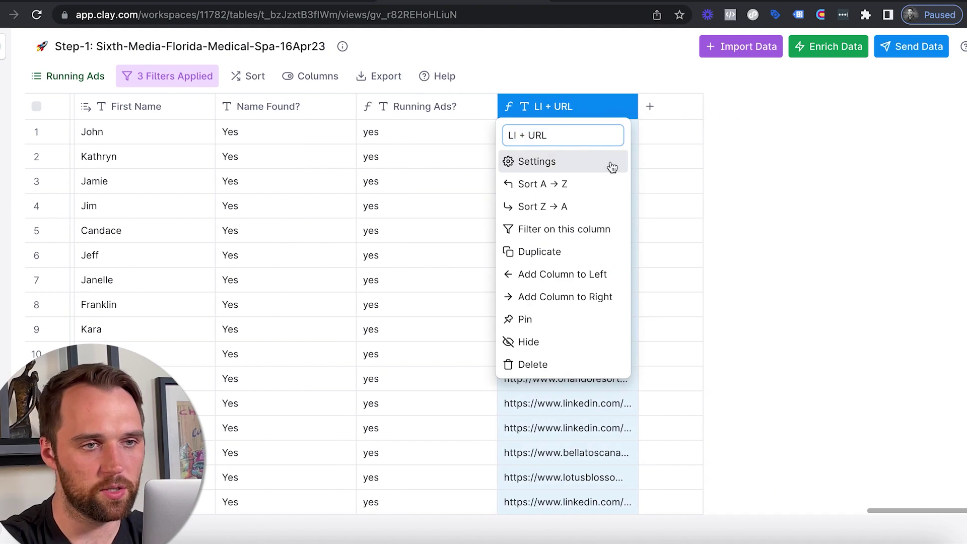
click(610, 162)
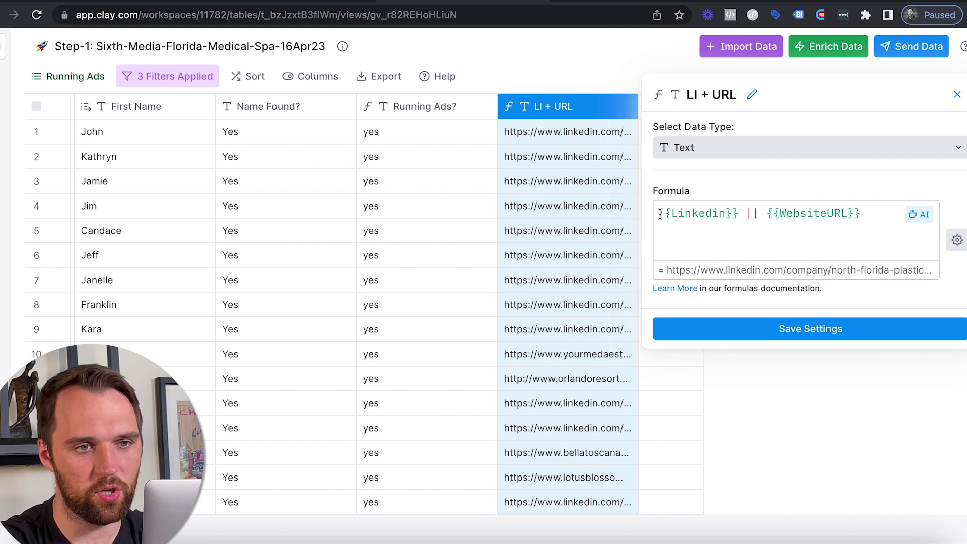
drag(659, 214, 859, 216)
click(791, 174)
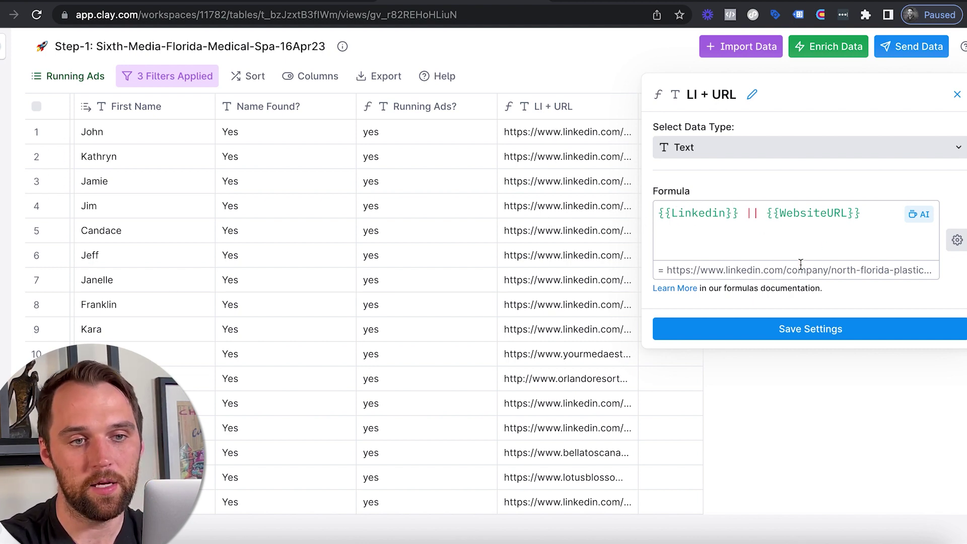
- Compare the source WebsiteURL and Linkedin columns with the resulting LI + URL column, checking rows without a LinkedIn link
scroll(563, 163, left, 1)
scroll(563, 162, right, 15)
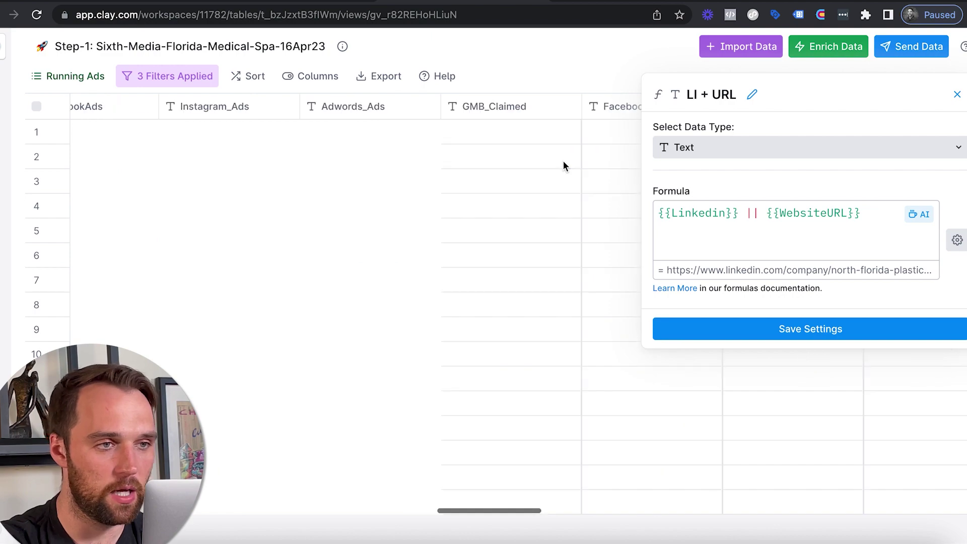
scroll(563, 160, left, 15)
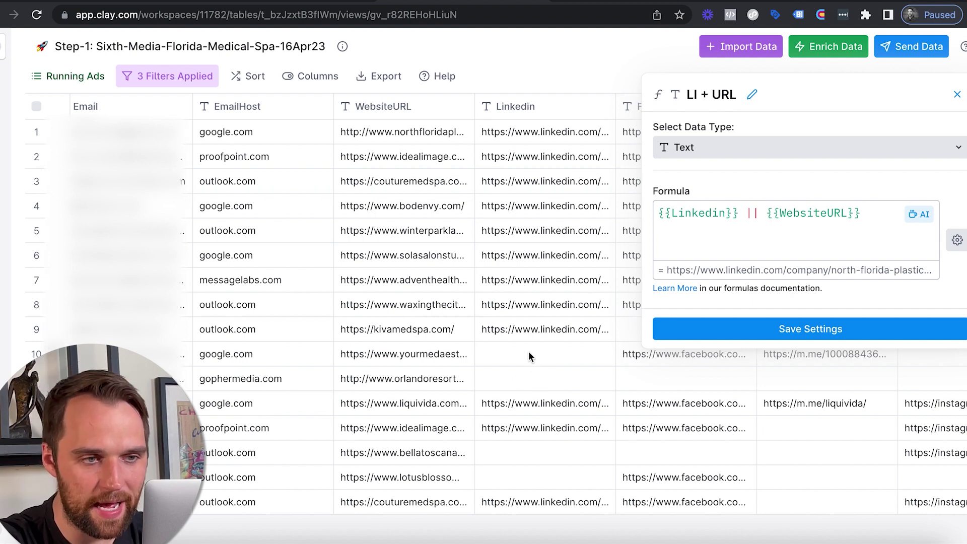
scroll(532, 370, right, 20)
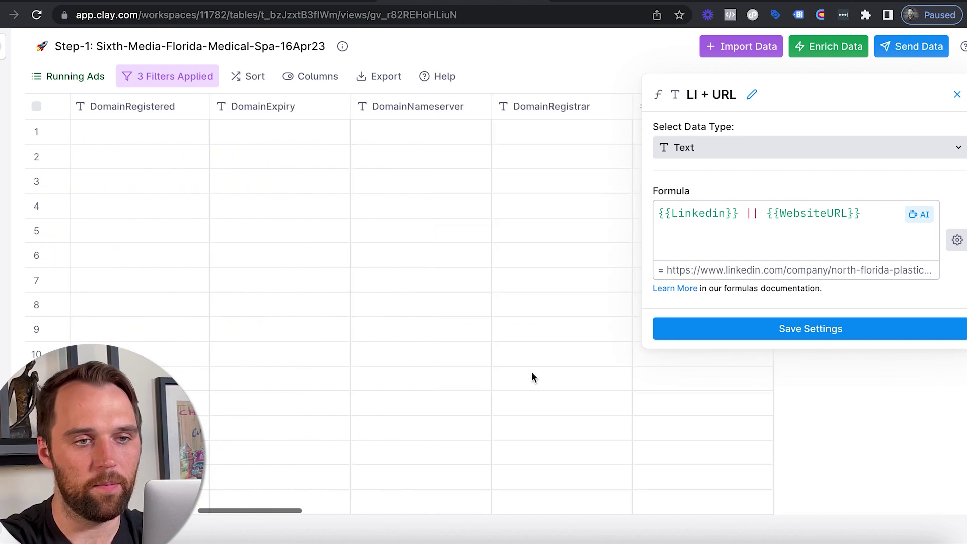
scroll(532, 375, right, 20)
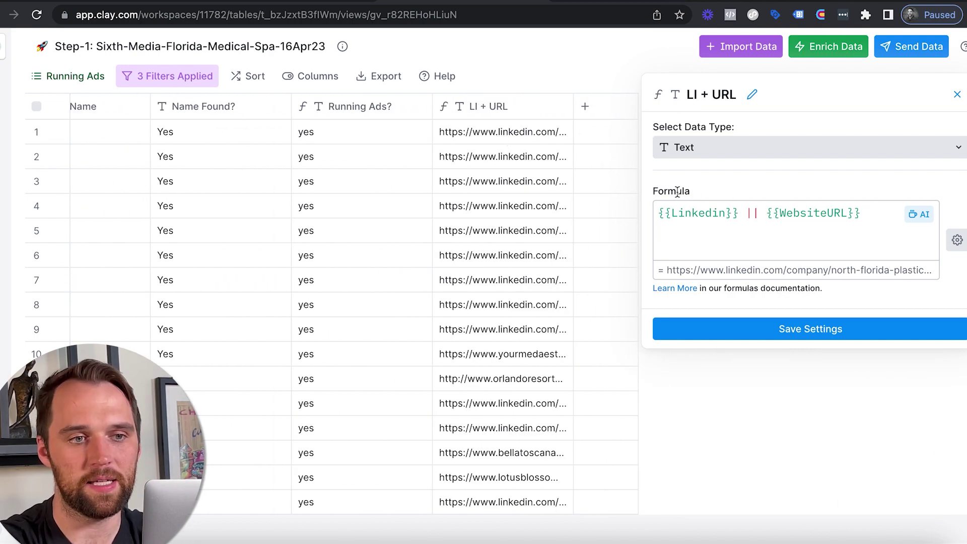
- Examine the Linkedin and WebsiteURL references in the LI + URL formula one after the other
drag(657, 210, 738, 217)
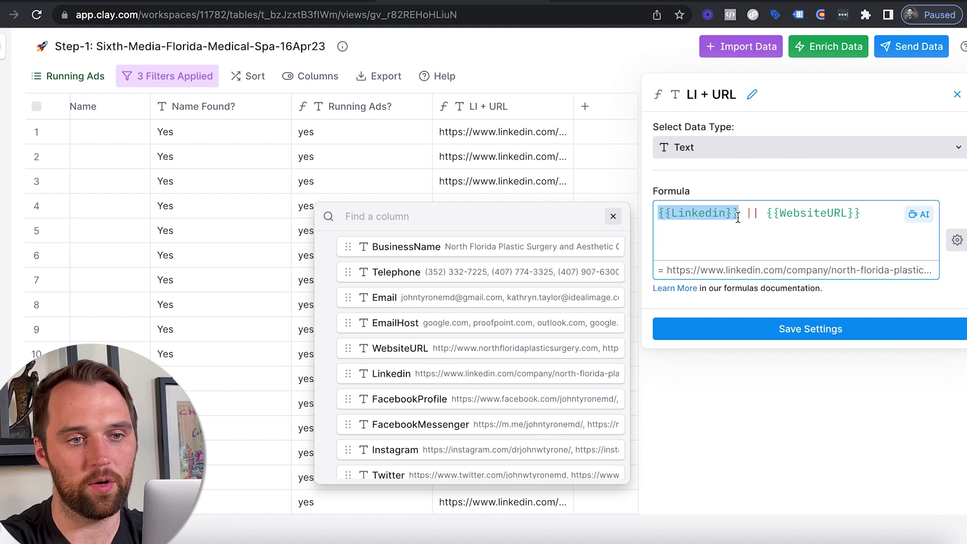
key(Escape)
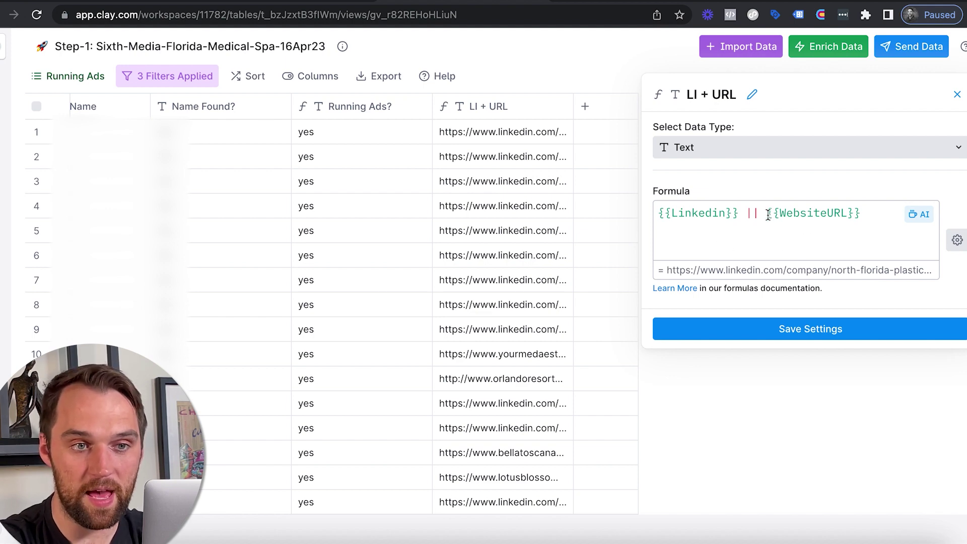
drag(768, 215, 862, 215)
click(778, 174)
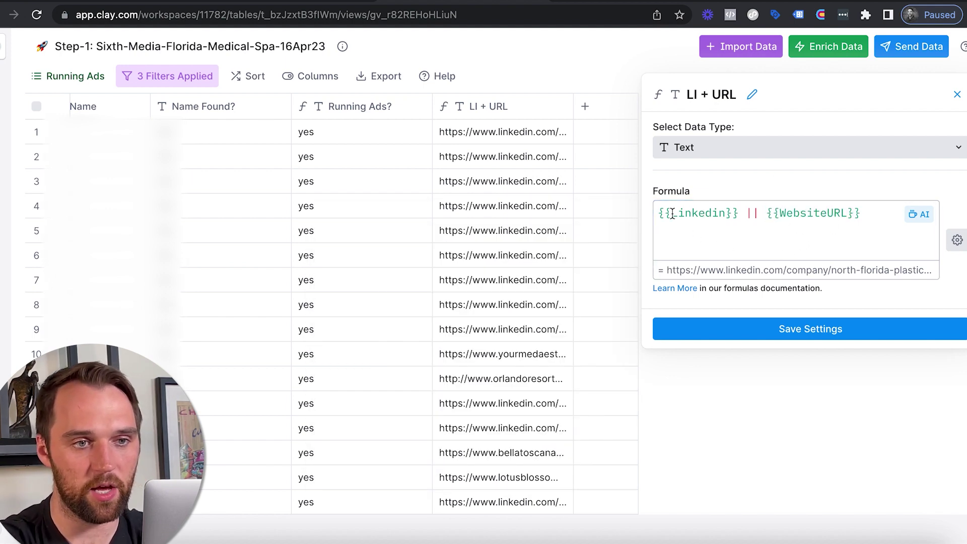
drag(658, 214, 855, 213)
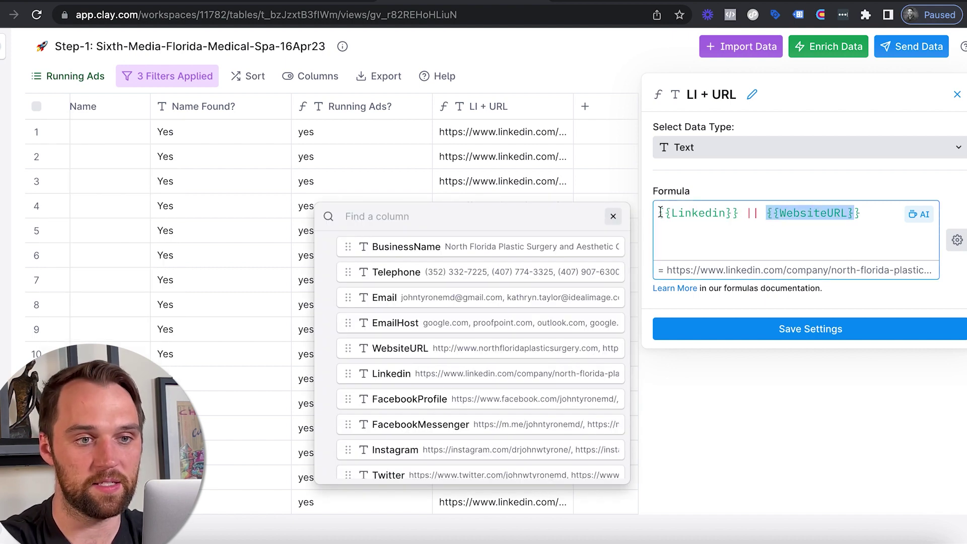
- Check the Linkedin reference at the start of the LI + URL formula and close the column settings without saving
drag(660, 212, 738, 215)
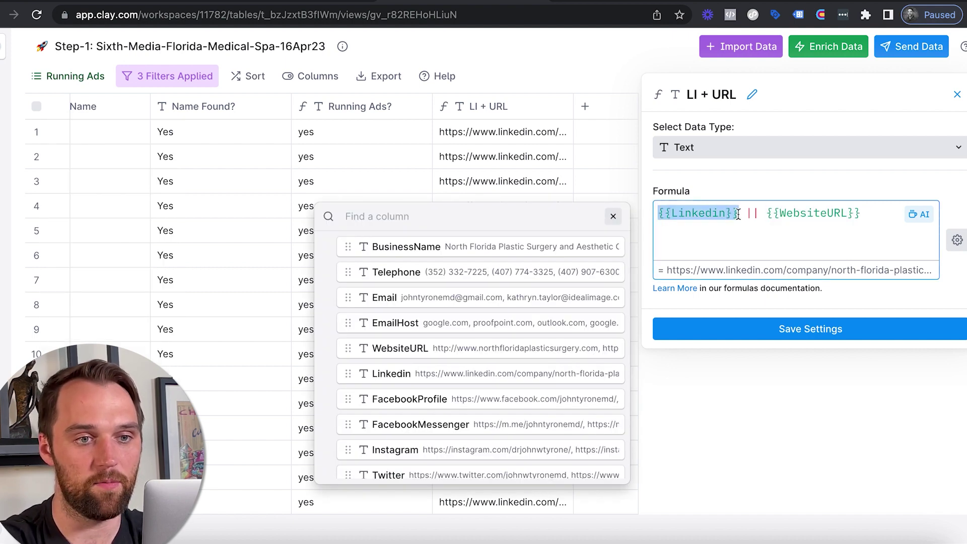
click(746, 186)
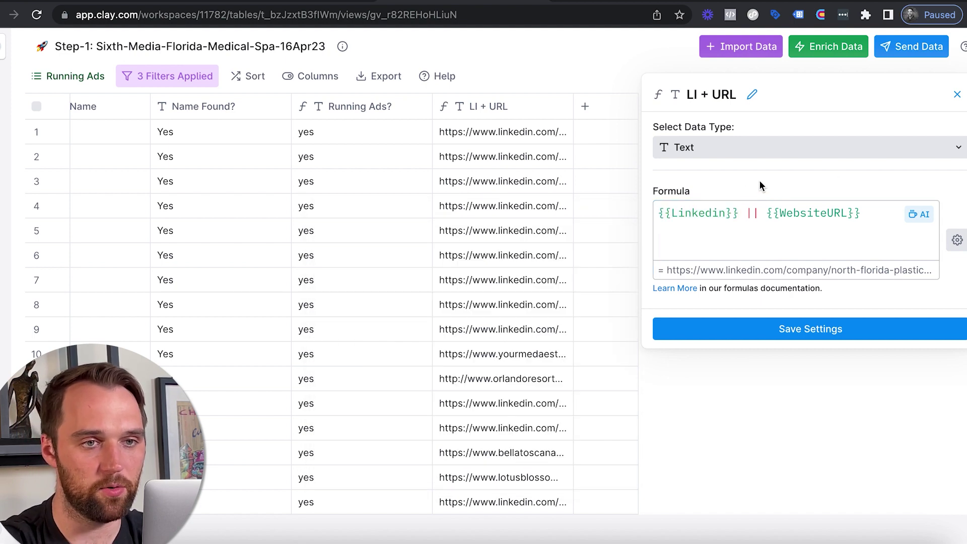
click(956, 94)
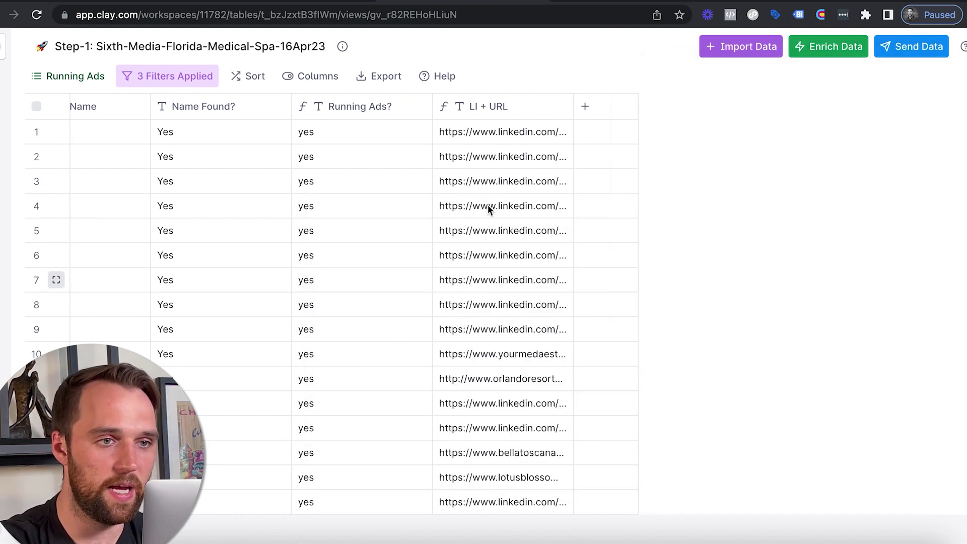
- Switch the table to the First Name Not Found view and inspect its First Name and Name Found? columns
click(90, 76)
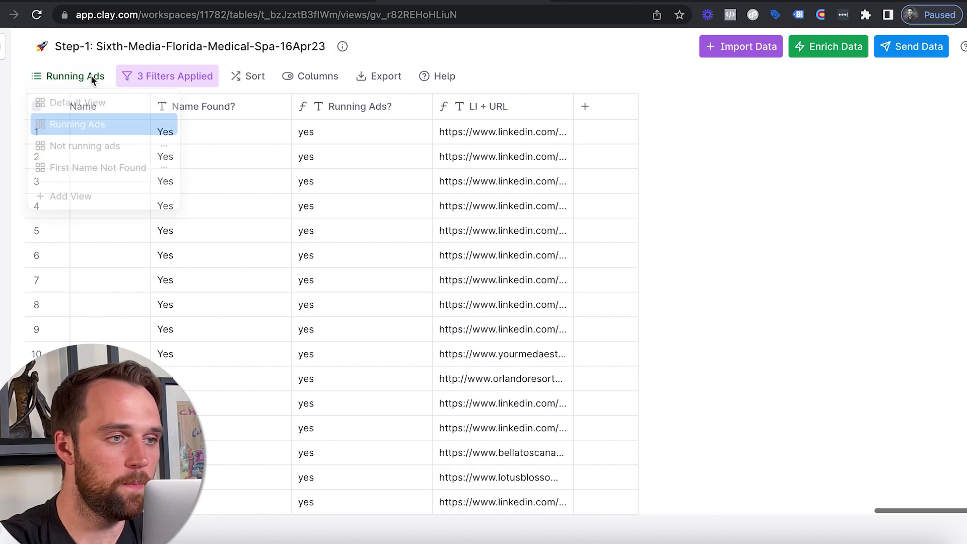
click(99, 173)
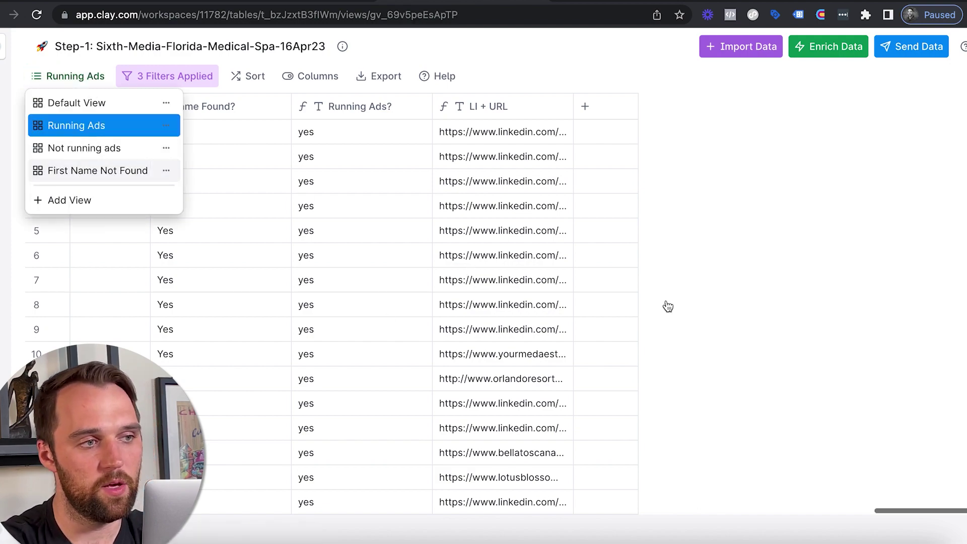
scroll(667, 302, right, 10)
scroll(667, 302, left, 8)
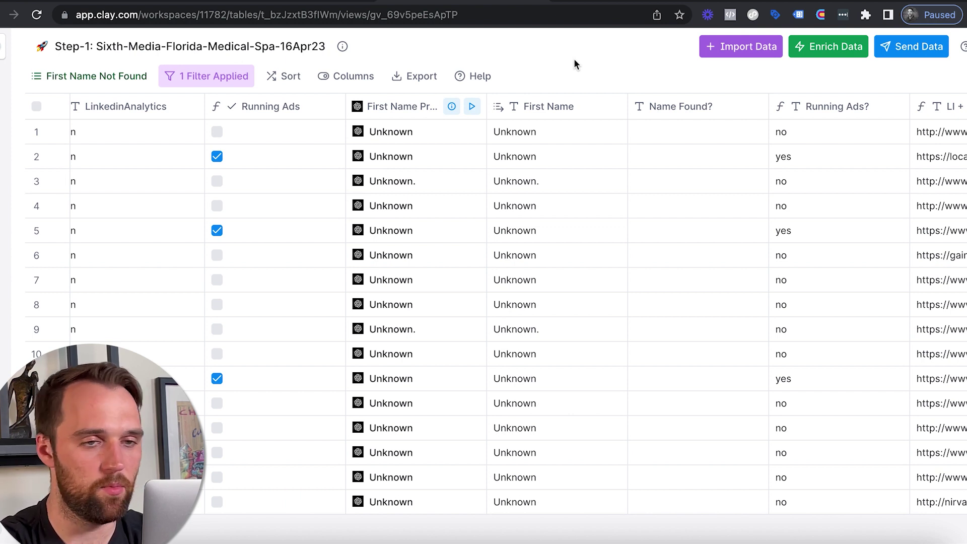
- Review the First Name Not Found rows from the address columns across to the LI + URL column
scroll(553, 289, left, 15)
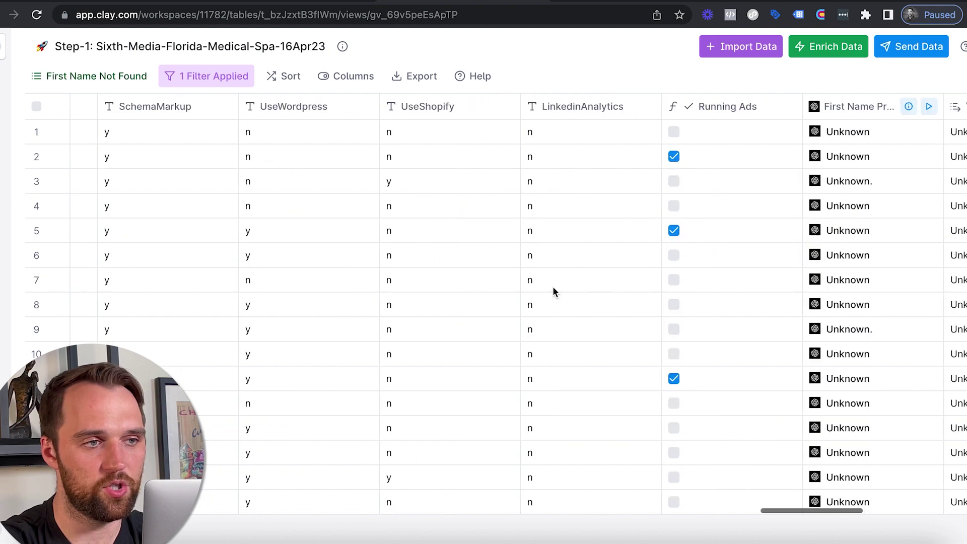
scroll(553, 287, left, 4)
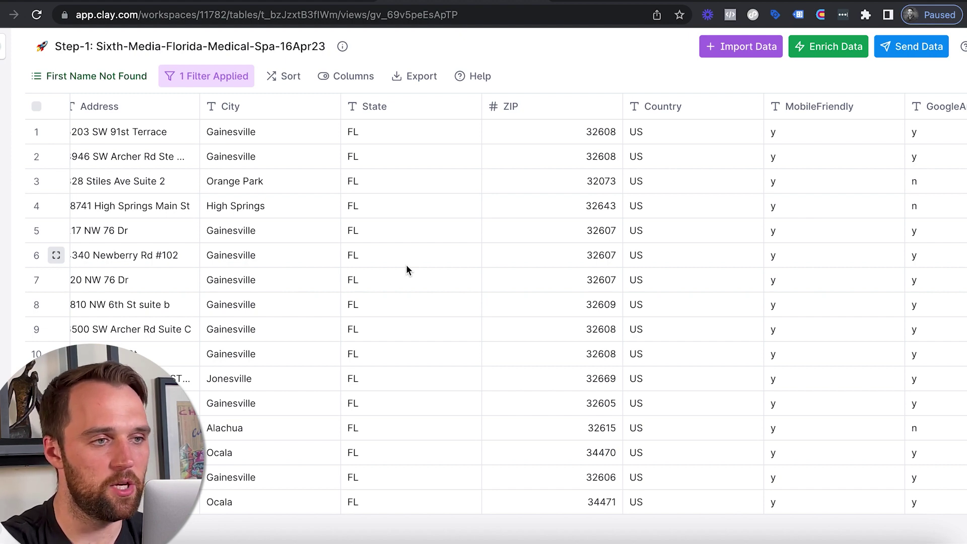
scroll(407, 266, right, 20)
scroll(406, 264, left, 5)
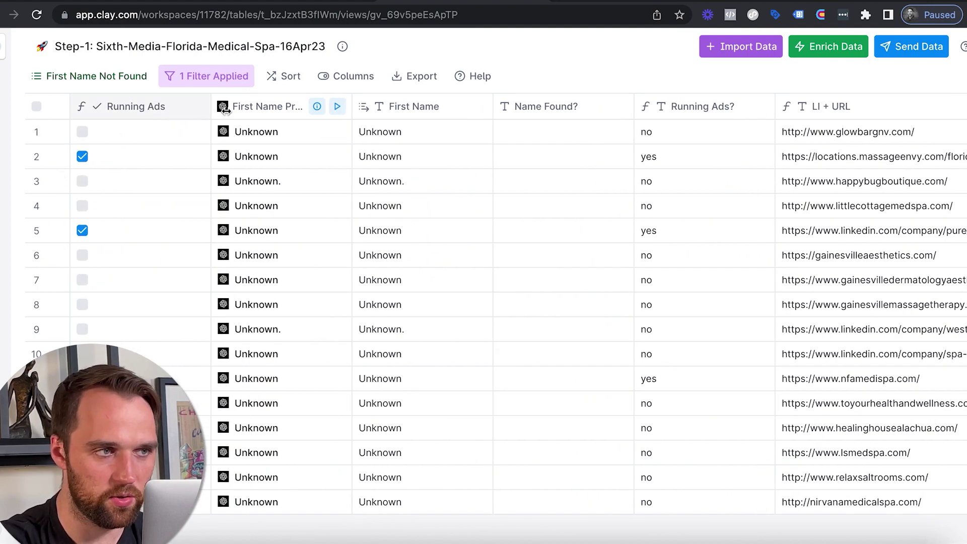
scroll(420, 181, down, 3)
scroll(420, 181, up, 3)
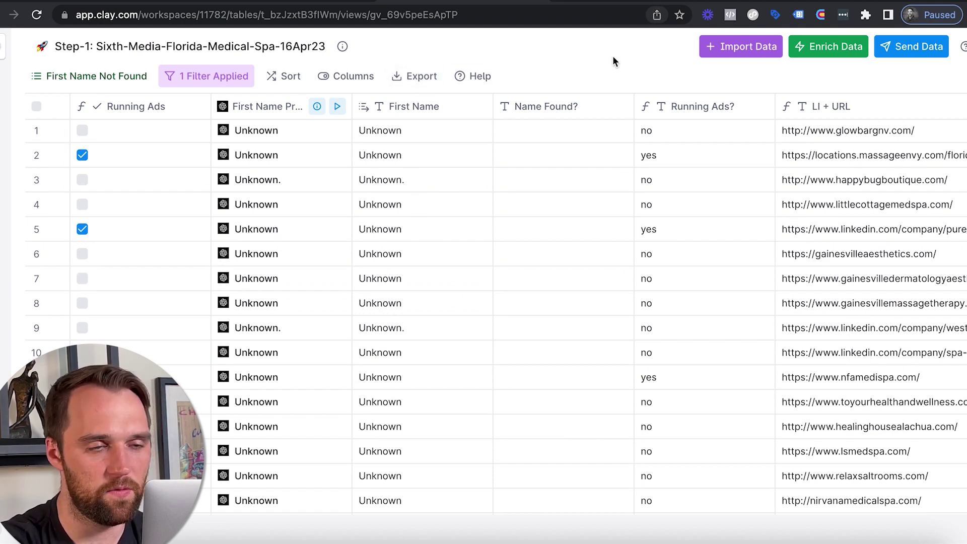
- Open the Step-2: Sixth-Media-Florida-Medical-Spa-16Apr23 table and survey its columns from Original Email to Title 1
click(601, 4)
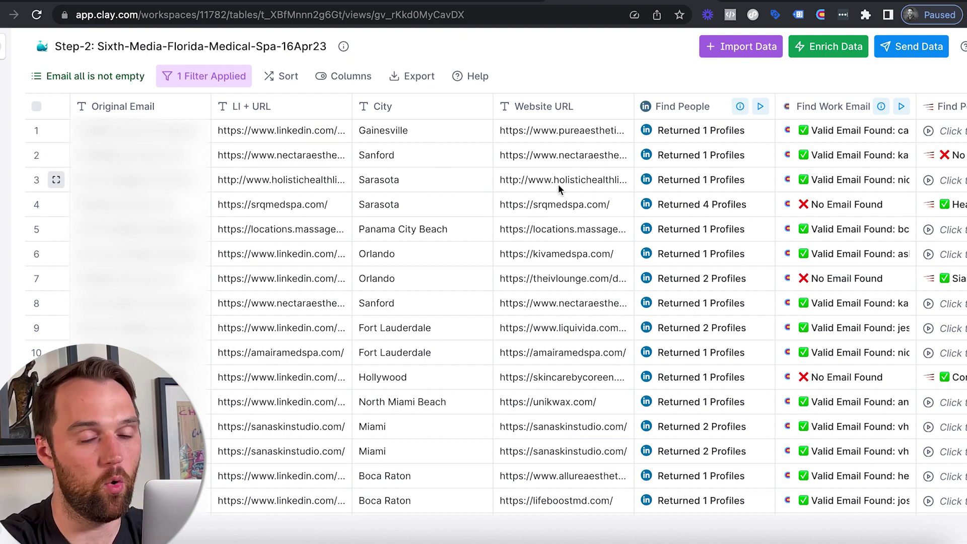
scroll(558, 184, right, 3)
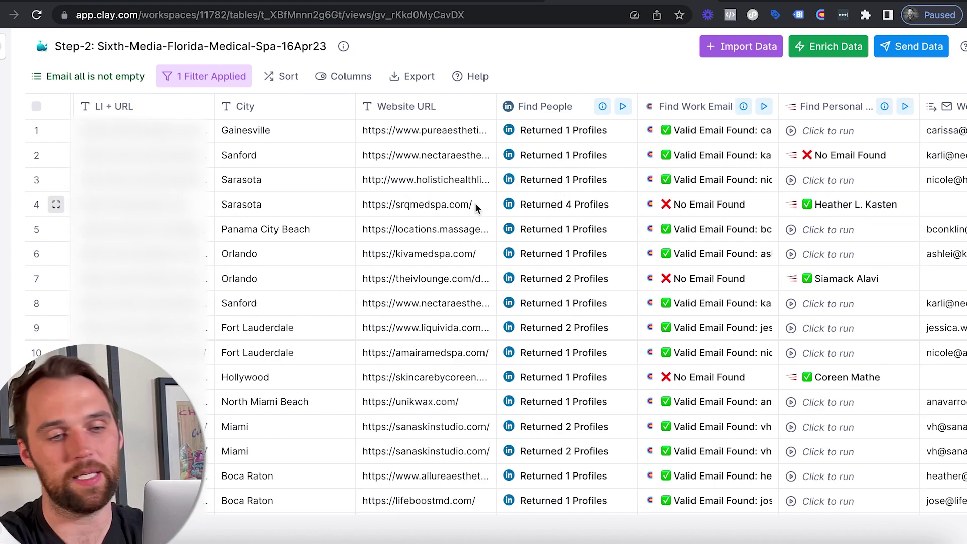
scroll(629, 300, right, 10)
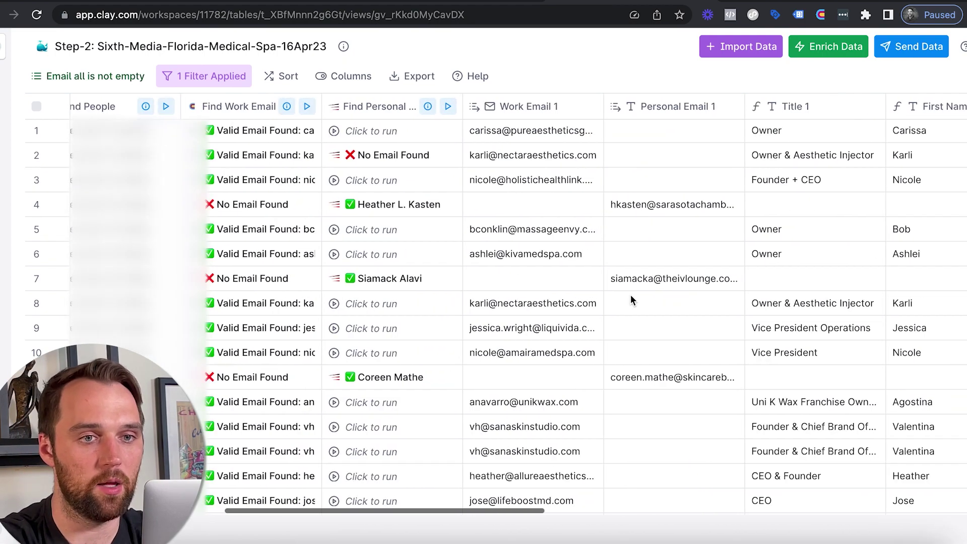
scroll(631, 297, left, 15)
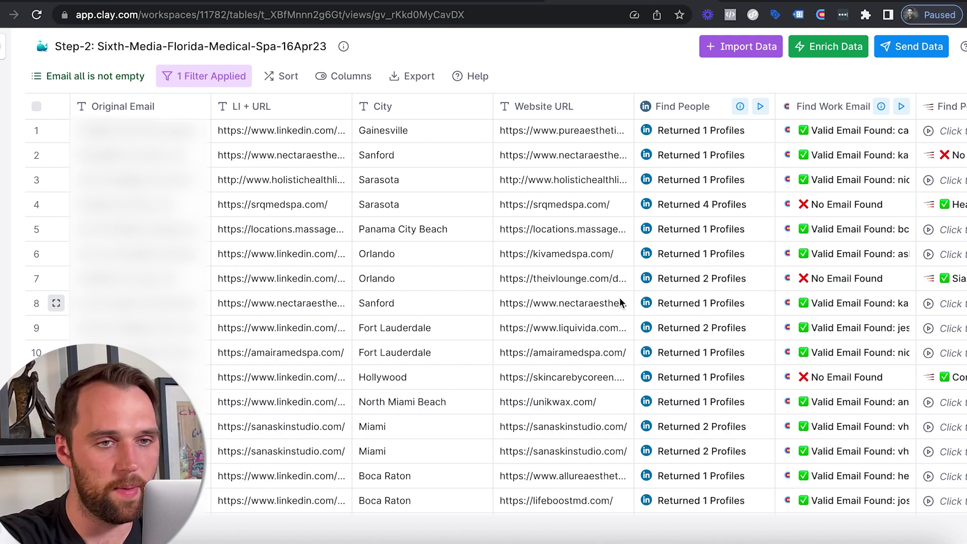
scroll(621, 303, right, 15)
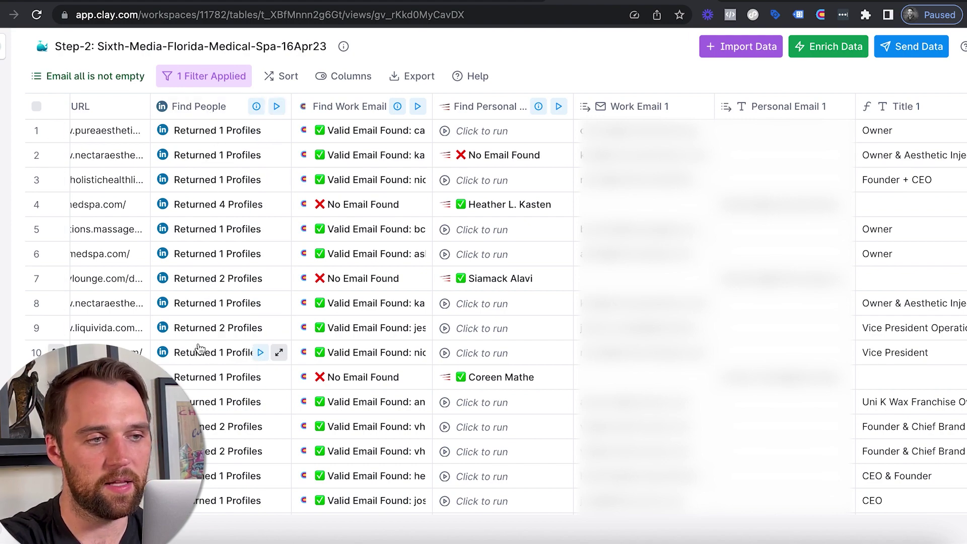
scroll(200, 302, left, 14)
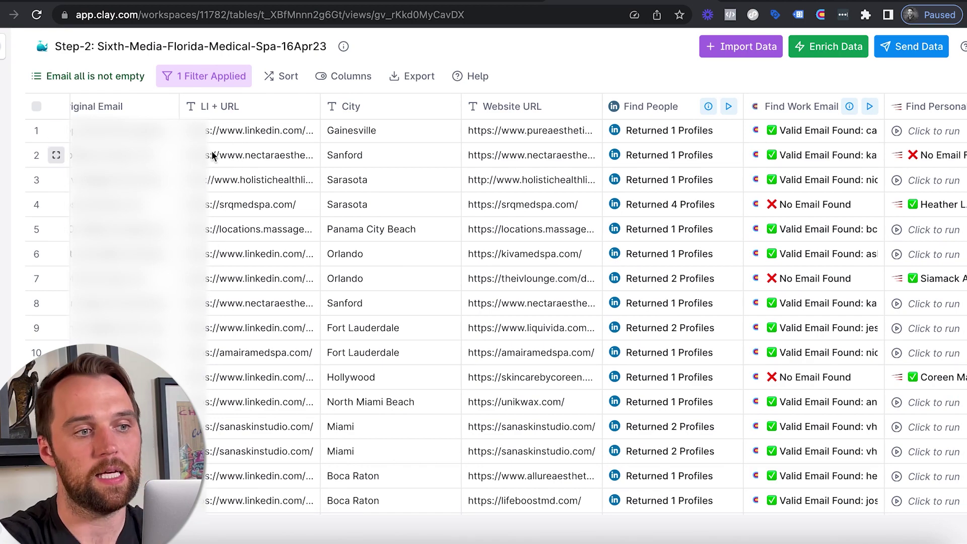
- Follow the enrichment from Find People and the work and personal email searches to the Email All, Title All and First Name All columns
scroll(257, 249, right, 5)
scroll(257, 249, right, 8)
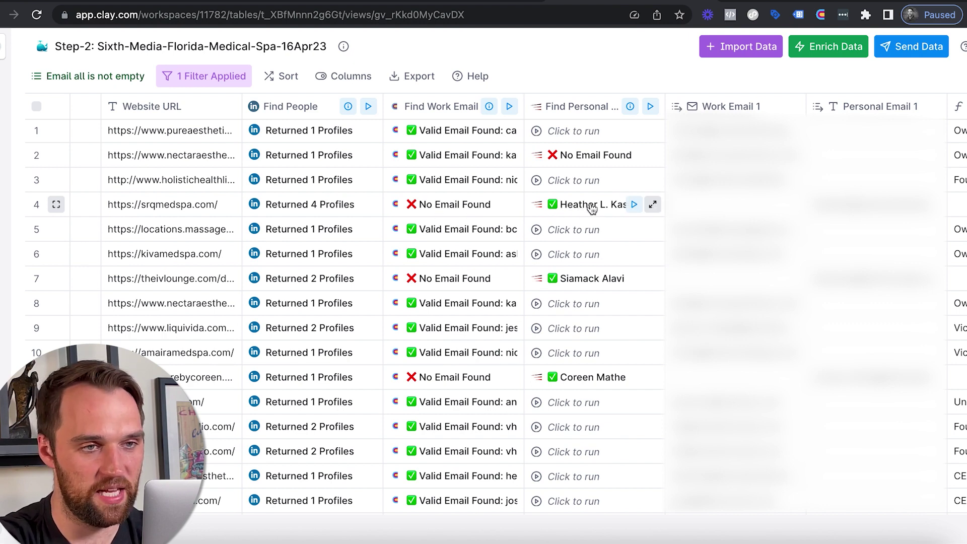
scroll(583, 209, right, 10)
scroll(592, 200, right, 5)
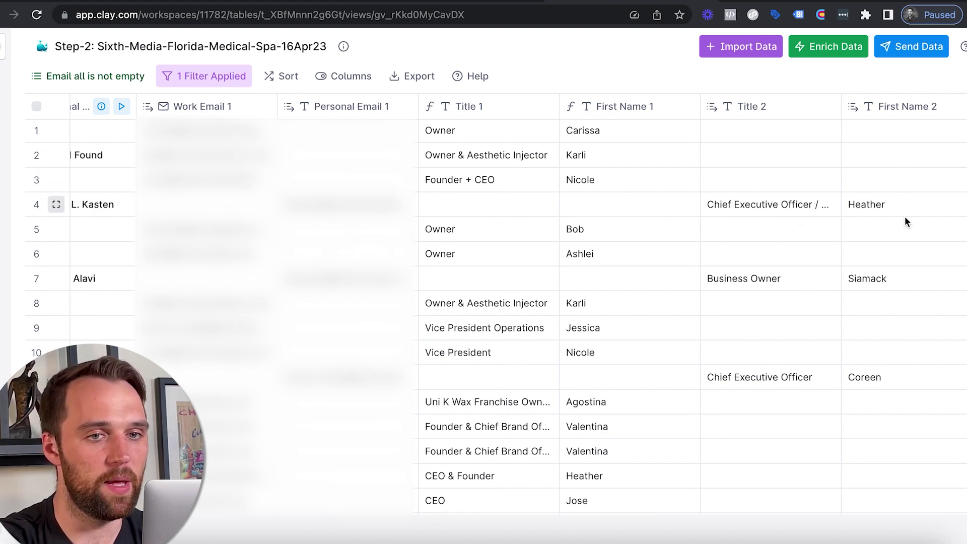
scroll(792, 309, right, 15)
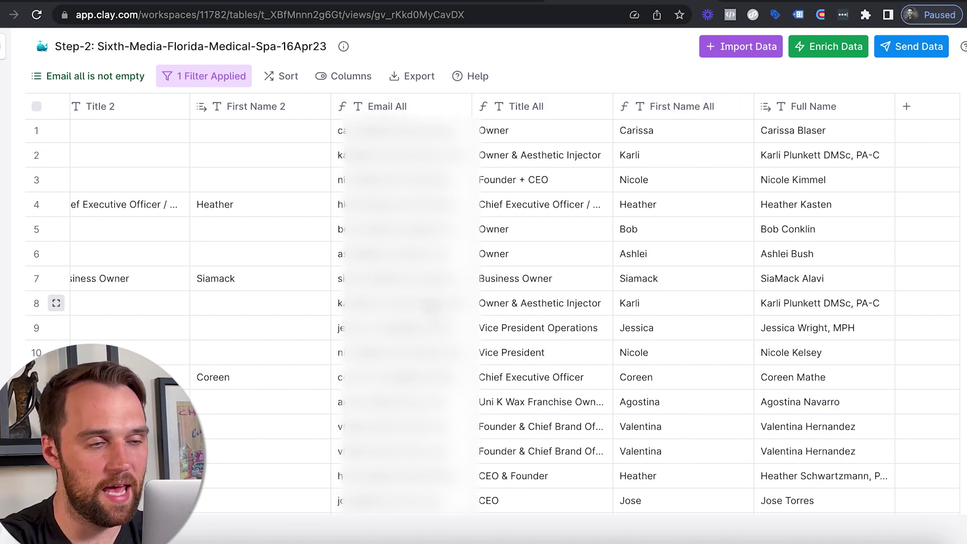
scroll(430, 303, left, 12)
scroll(430, 304, left, 10)
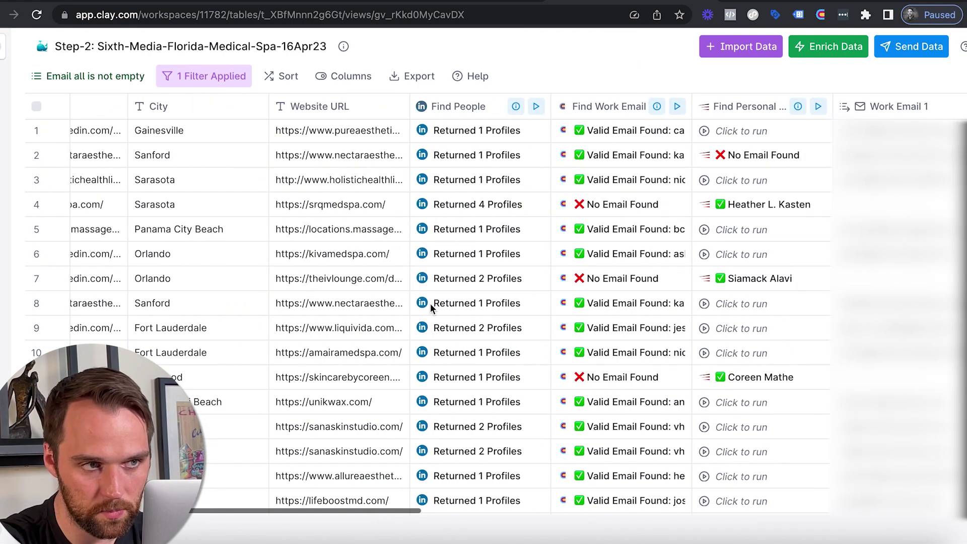
- Open the settings of the Find People column and examine its Company Identifier input and the accepted identifier types
click(458, 107)
scroll(457, 110, left, 2)
click(543, 106)
click(550, 160)
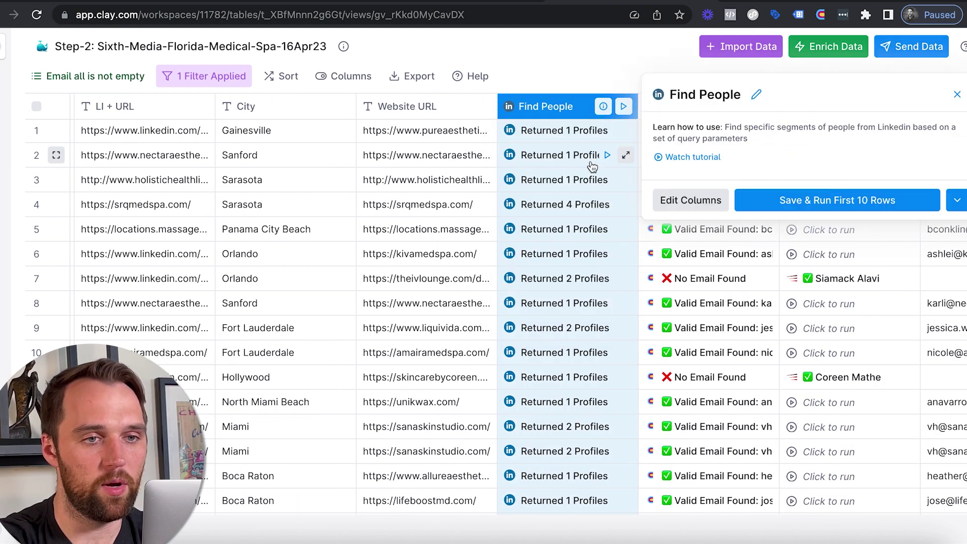
scroll(877, 211, down, 2)
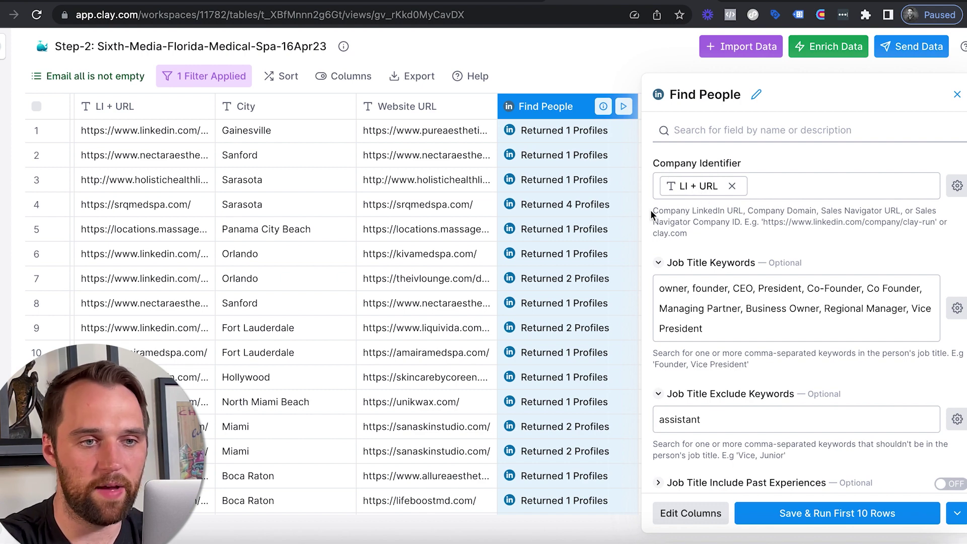
drag(651, 210, 806, 212)
click(750, 212)
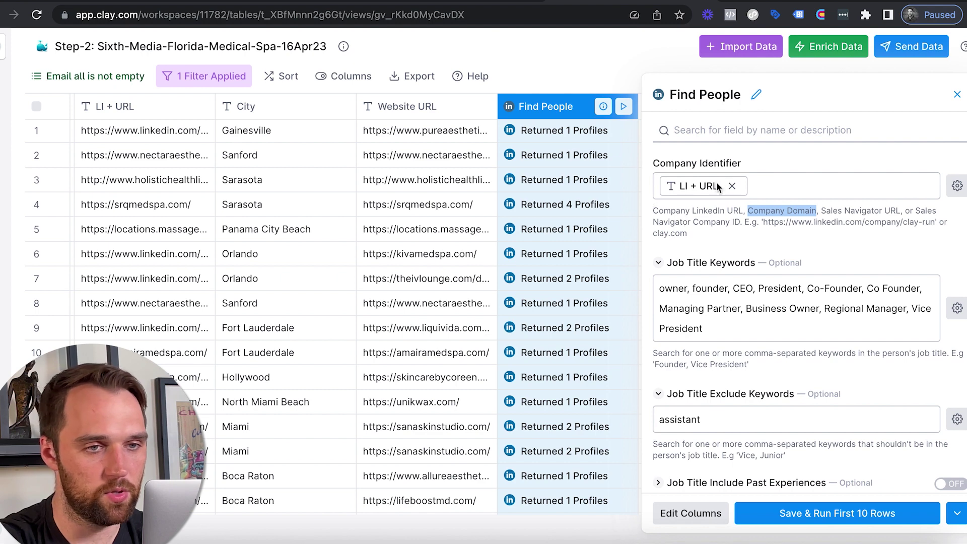
click(723, 238)
- Examine the Job Title Keywords and Job Title Exclude Keywords used by the Find People search
scroll(724, 237, down, 2)
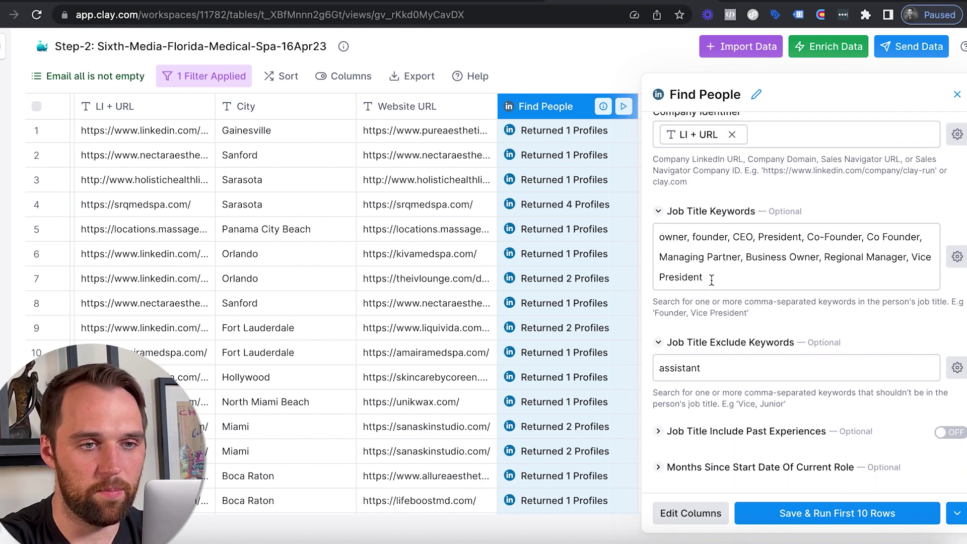
drag(710, 278, 663, 226)
click(747, 208)
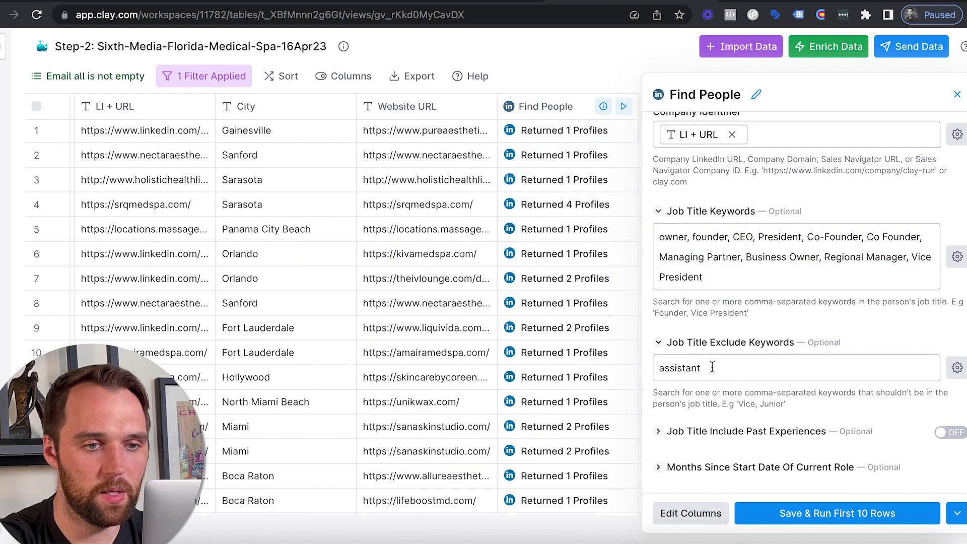
drag(701, 368, 652, 367)
click(749, 320)
- Check the Locations input and remaining optional filters of Find People, and close its settings without saving
scroll(748, 319, down, 5)
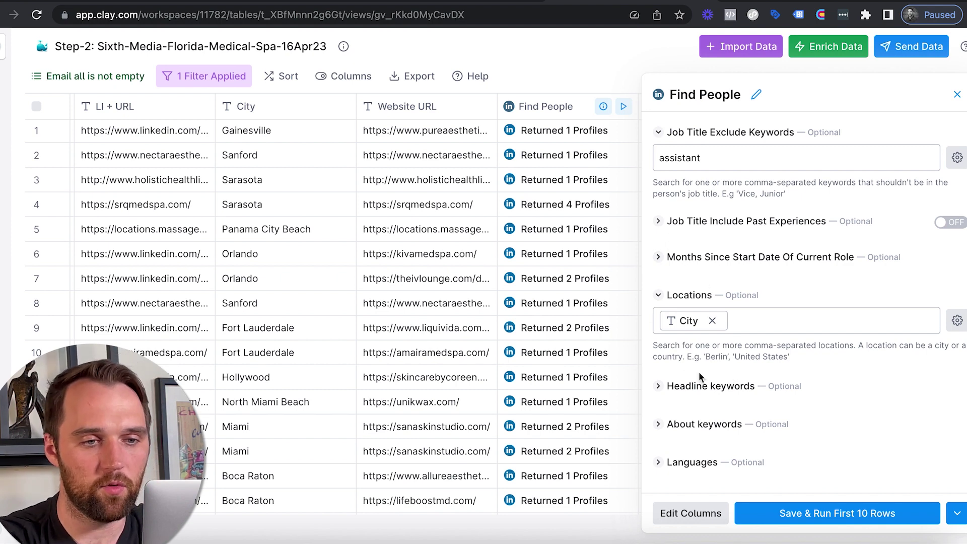
scroll(708, 407, down, 6)
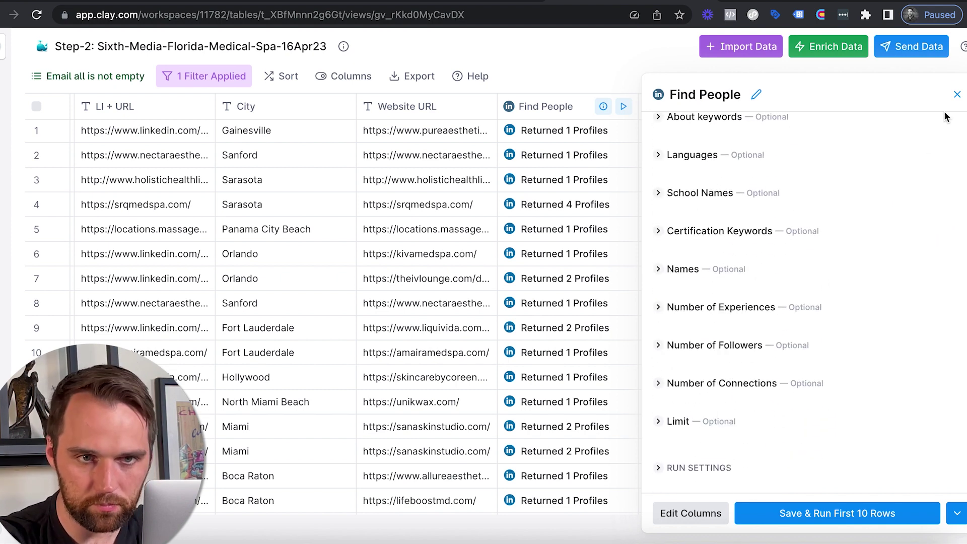
click(956, 95)
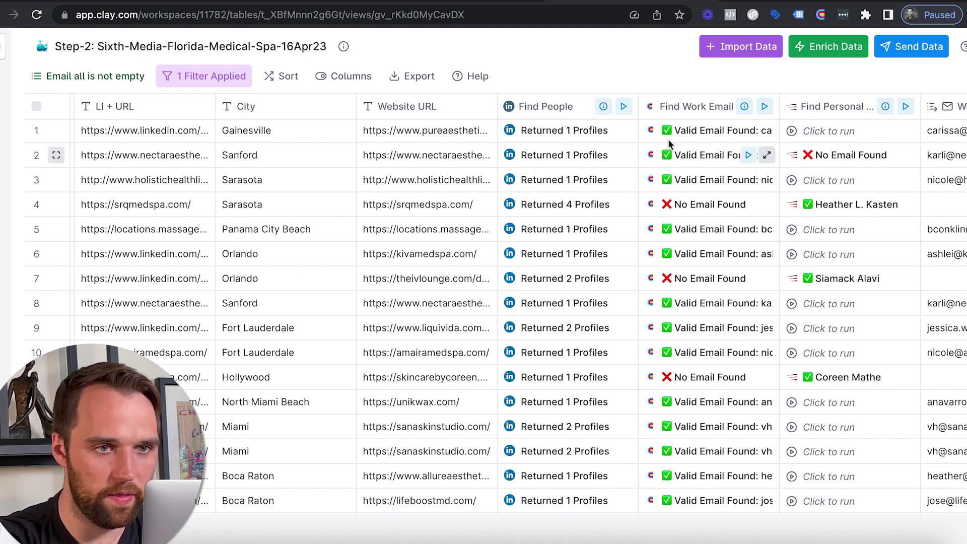
- Open the settings of the Find Work Email column and examine its Full Name, Company Domain and Conditional Formula inputs
click(695, 106)
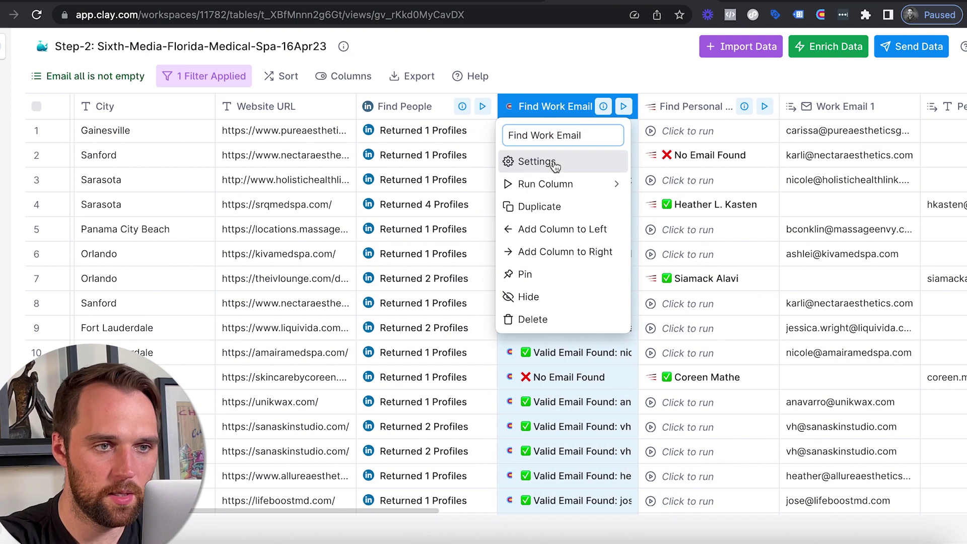
click(535, 161)
scroll(771, 224, down, 1)
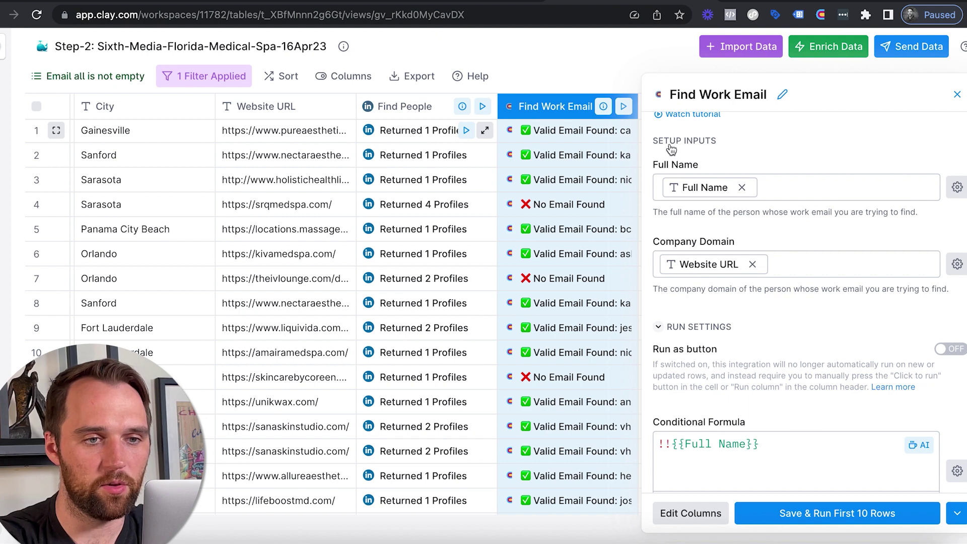
scroll(722, 285, down, 1)
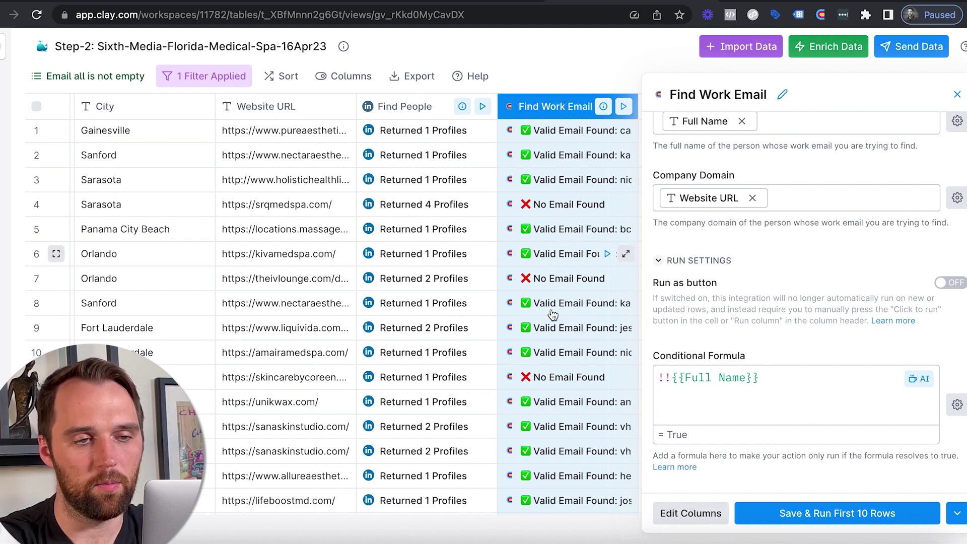
click(778, 375)
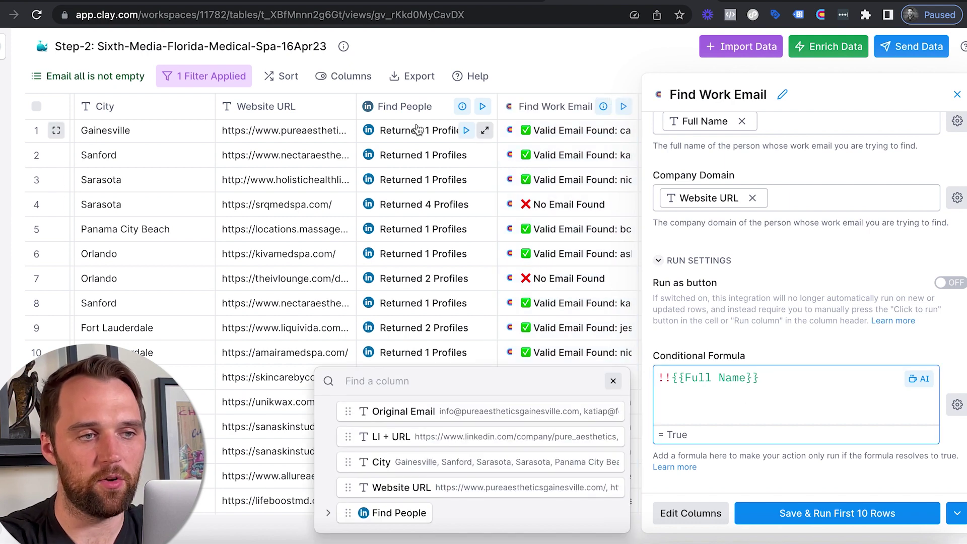
click(754, 268)
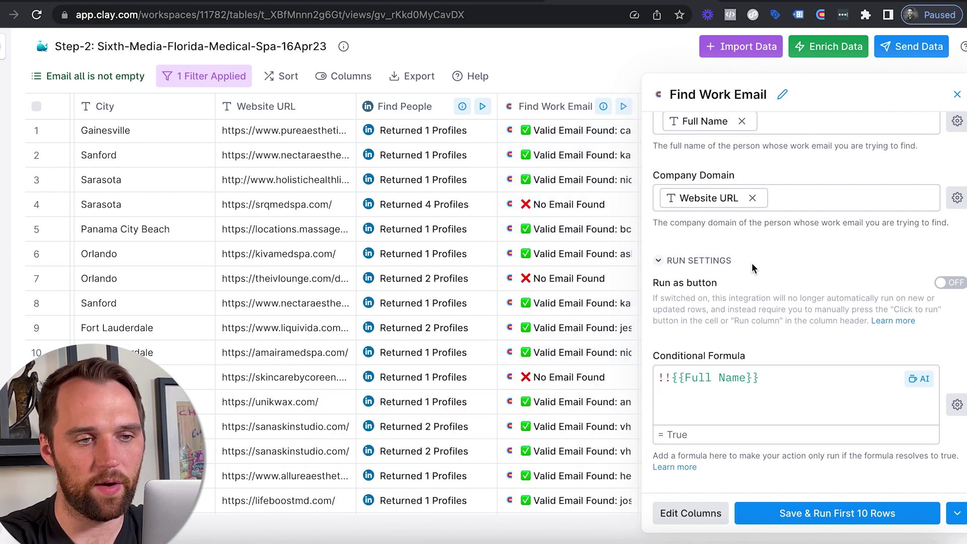
- Switch to the Email All is empty view, close the column settings and inspect the Find People and Find Work Email results
click(99, 78)
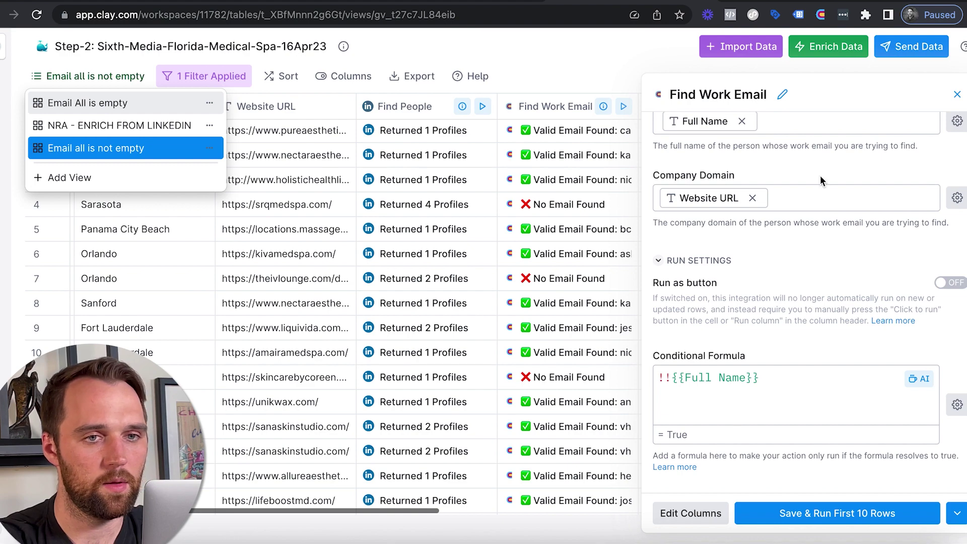
click(88, 103)
click(957, 95)
scroll(675, 240, right, 10)
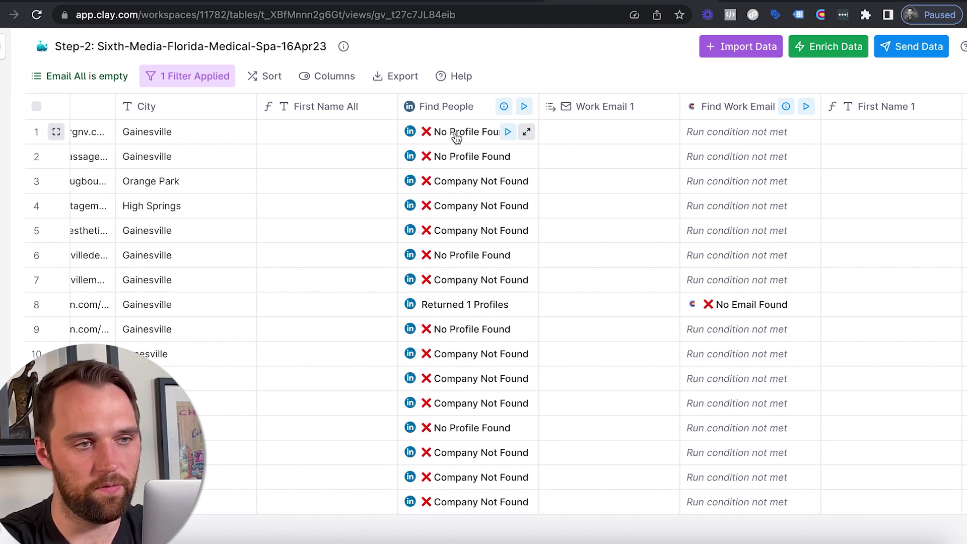
- Switch to the Email all is not empty view and examine the Find Personal Email results alongside the Find Work Email results
click(74, 76)
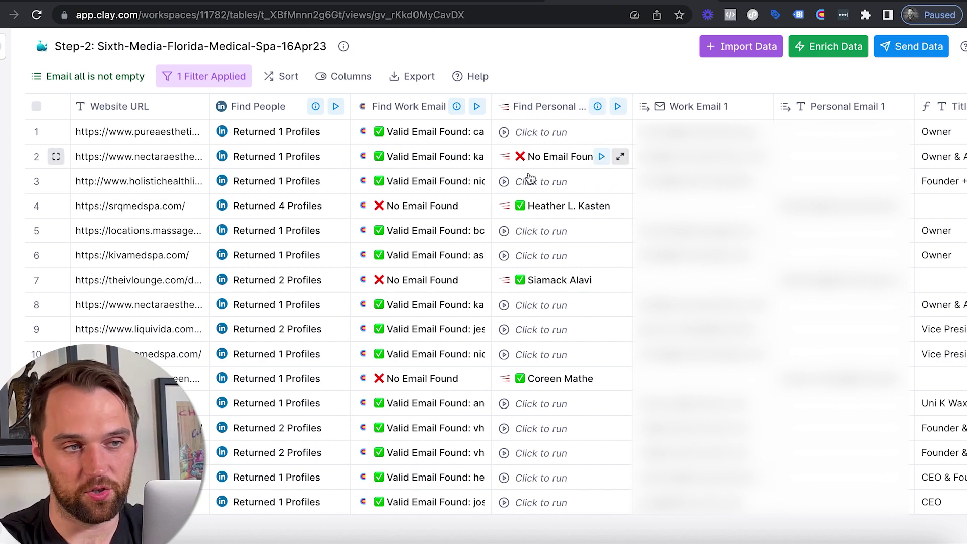
click(548, 111)
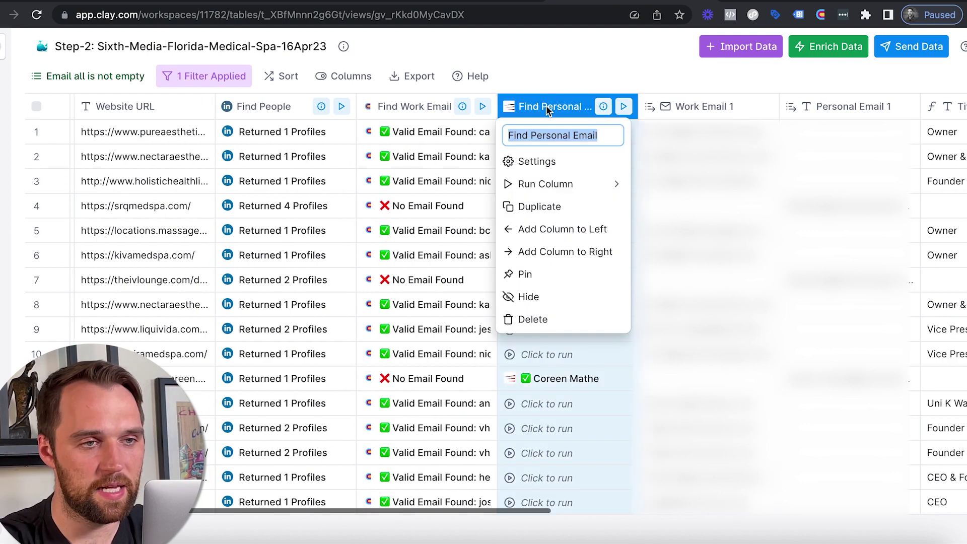
click(548, 62)
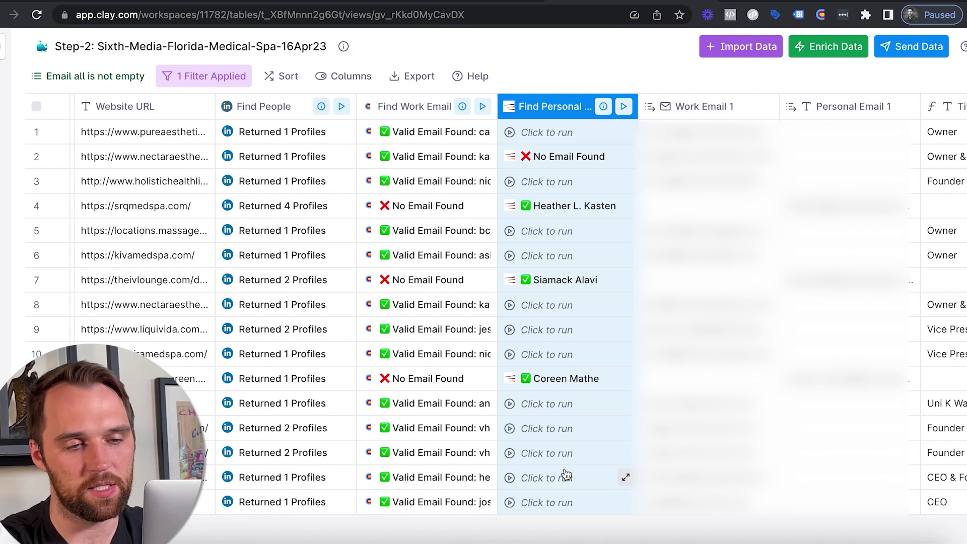
scroll(552, 379, down, 5)
scroll(557, 380, up, 4)
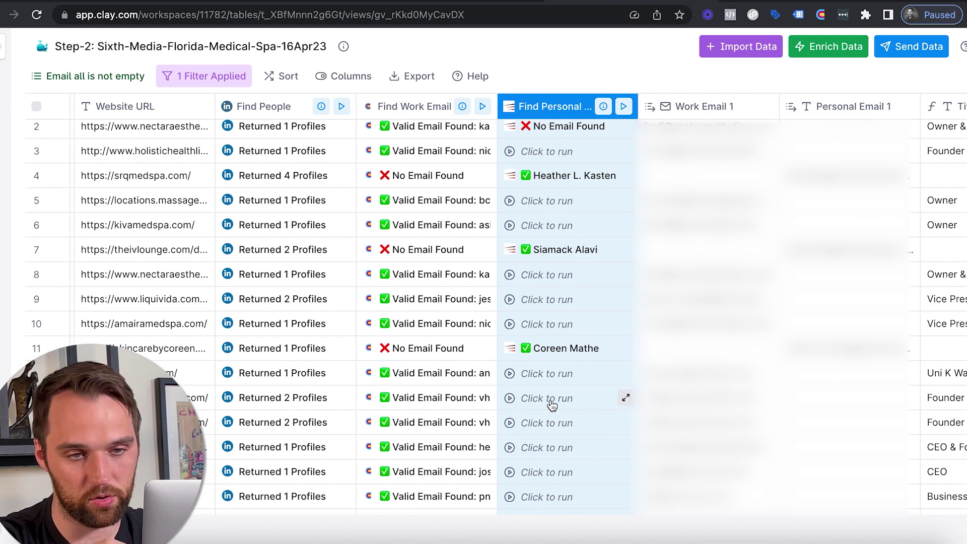
scroll(552, 404, down, 7)
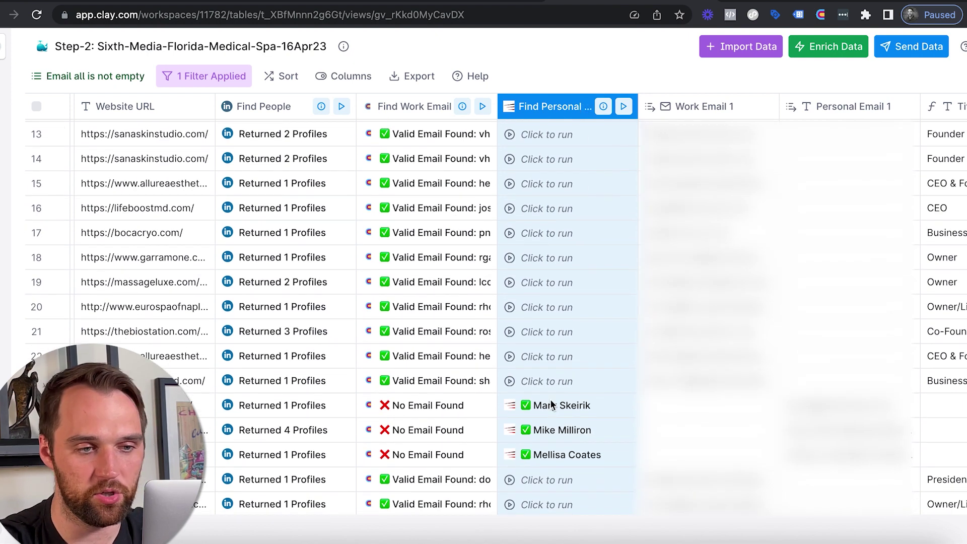
scroll(552, 405, up, 7)
- Compare the Work Email 1 and Personal Email 1 columns with the combined Email All, Title All, First Name All and Full Name columns
scroll(552, 404, right, 8)
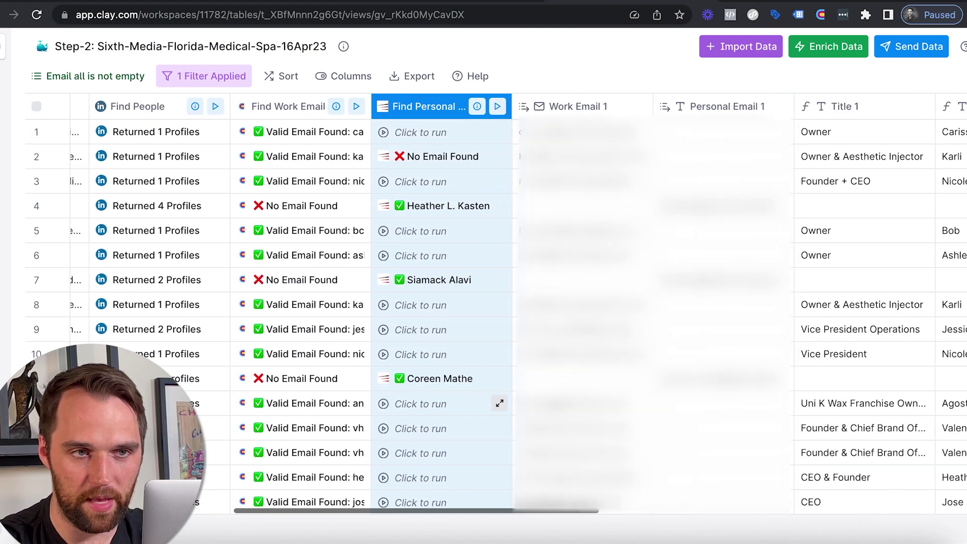
scroll(551, 405, right, 10)
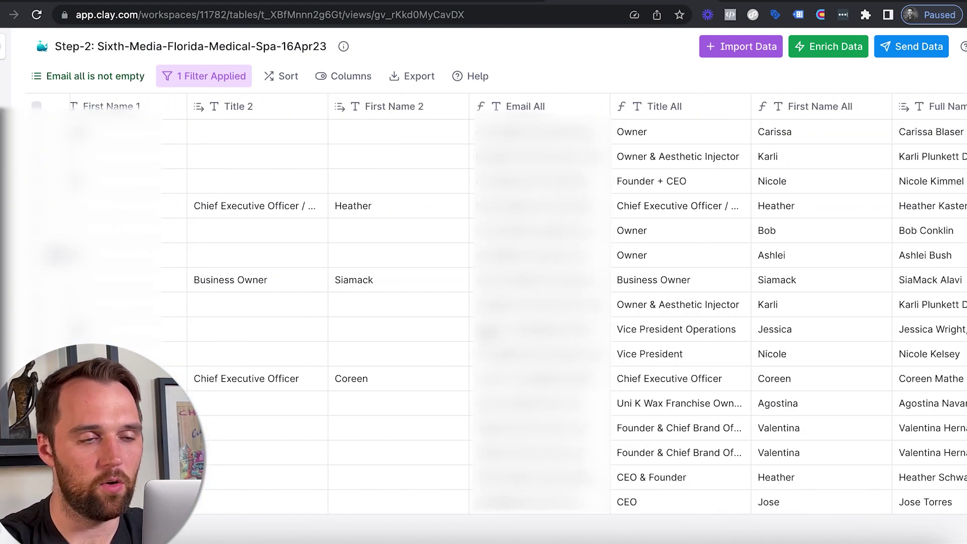
scroll(518, 415, left, 11)
scroll(517, 414, left, 6)
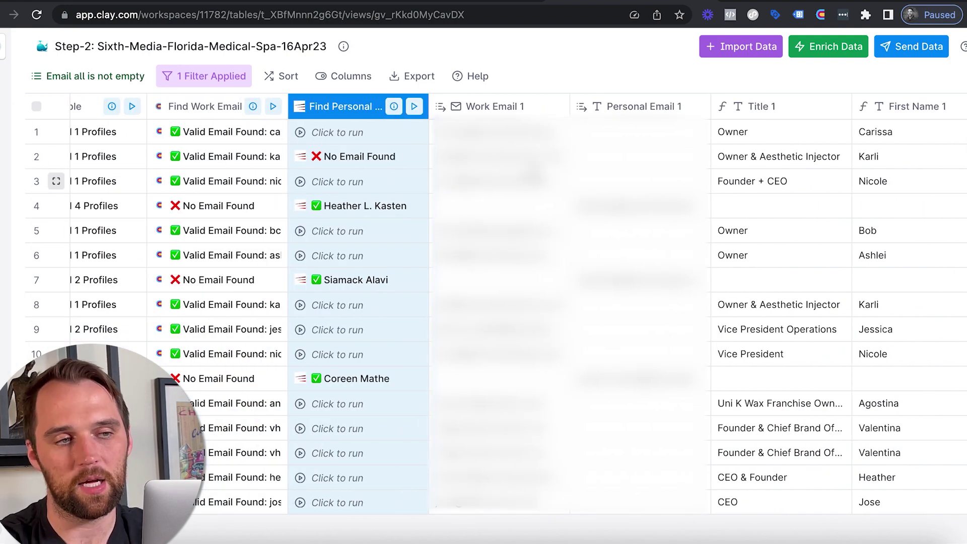
scroll(633, 173, right, 3)
scroll(633, 170, right, 16)
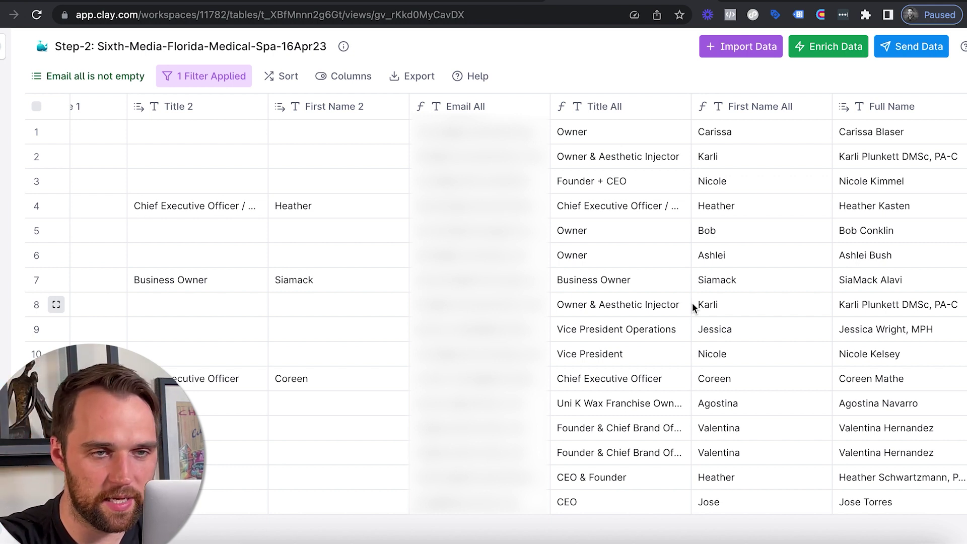
- Return to the Email All is empty view, check its columns through Full Name, and switch to the Snov.io website
click(109, 78)
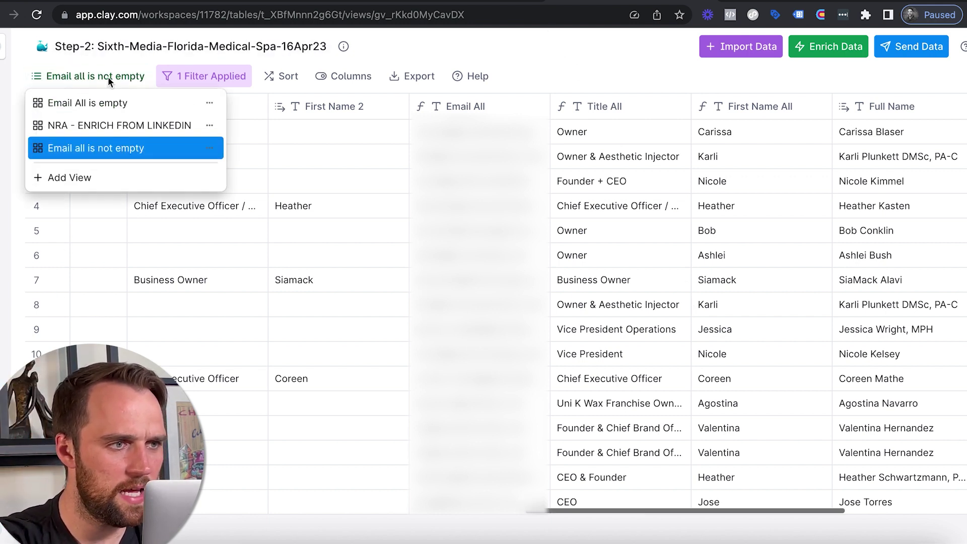
click(124, 108)
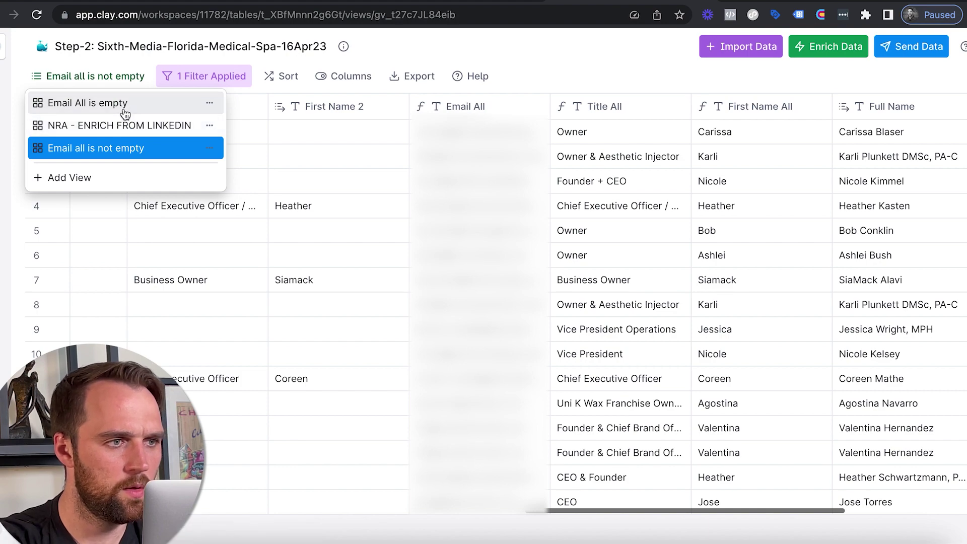
scroll(309, 238, right, 15)
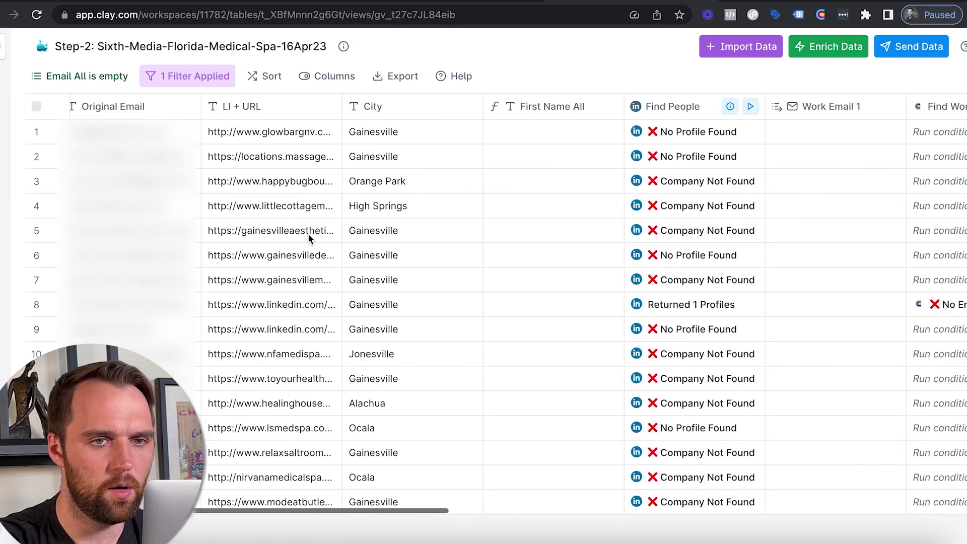
scroll(309, 235, left, 3)
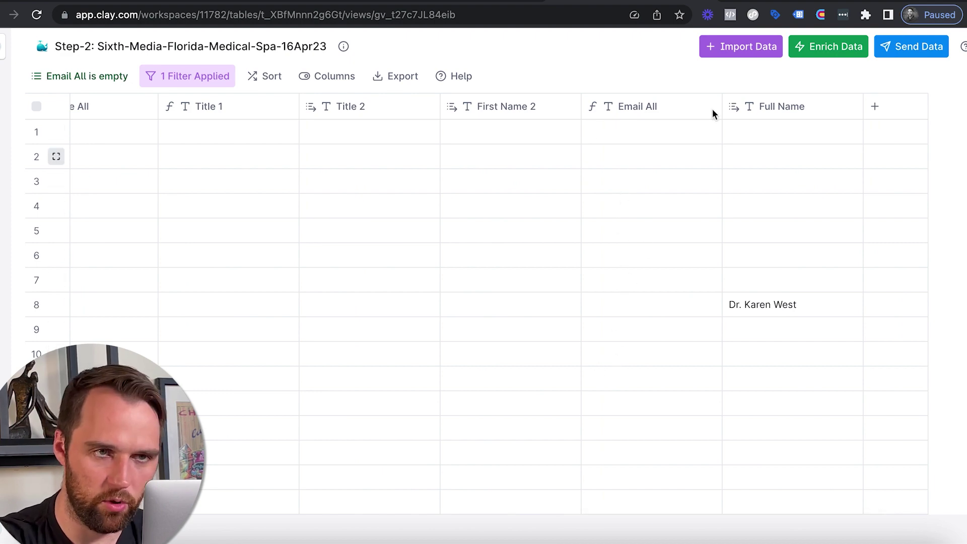
click(783, 0)
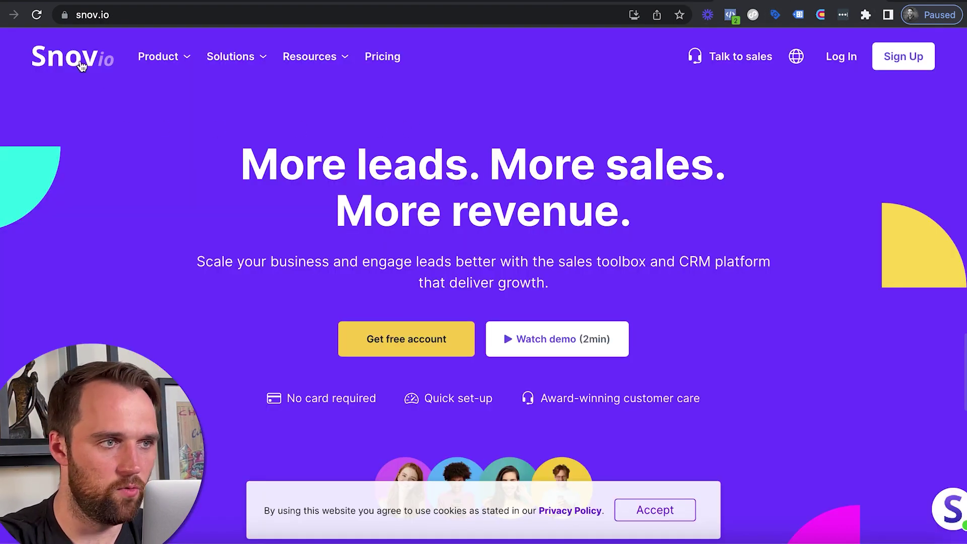